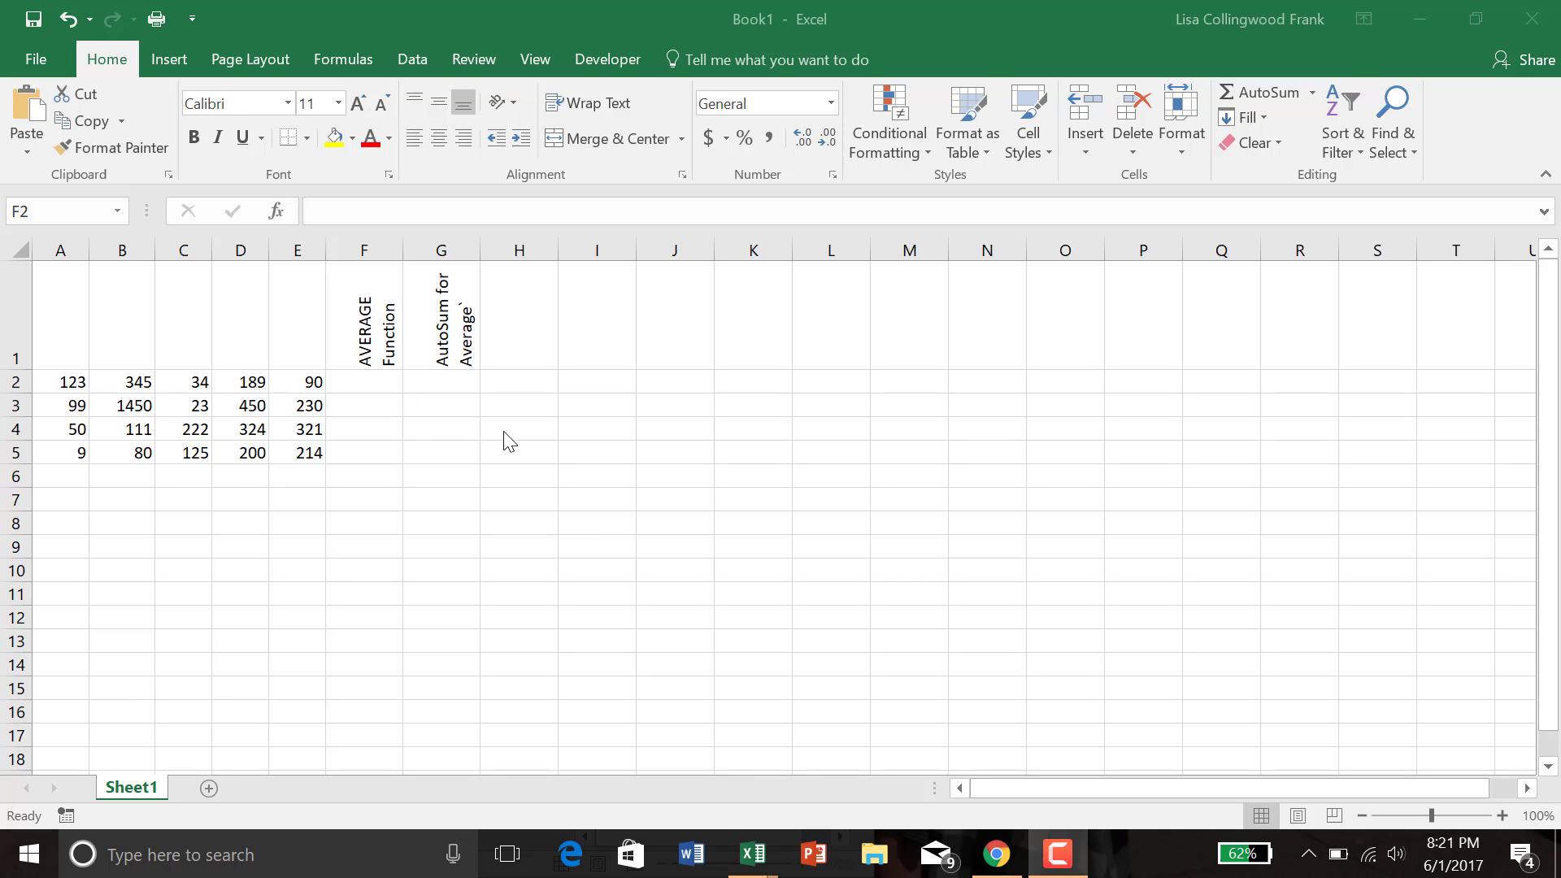
{"action": "left_click", "coordinate": [1312, 93]}
{"action": "left_click", "coordinate": [1313, 93]}
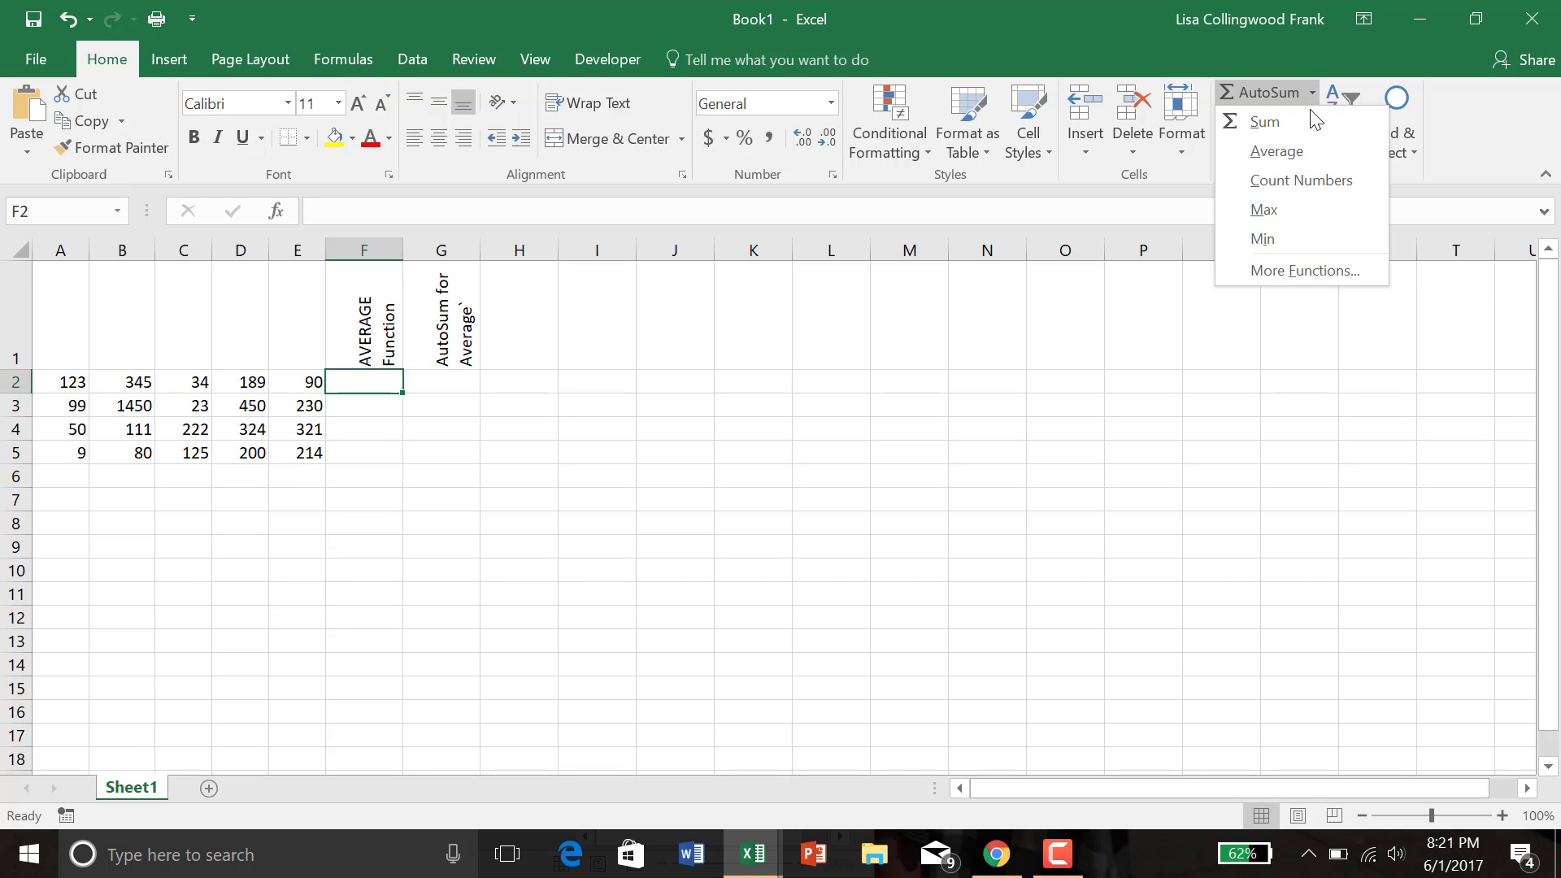
{"action": "left_click", "coordinate": [459, 380]}
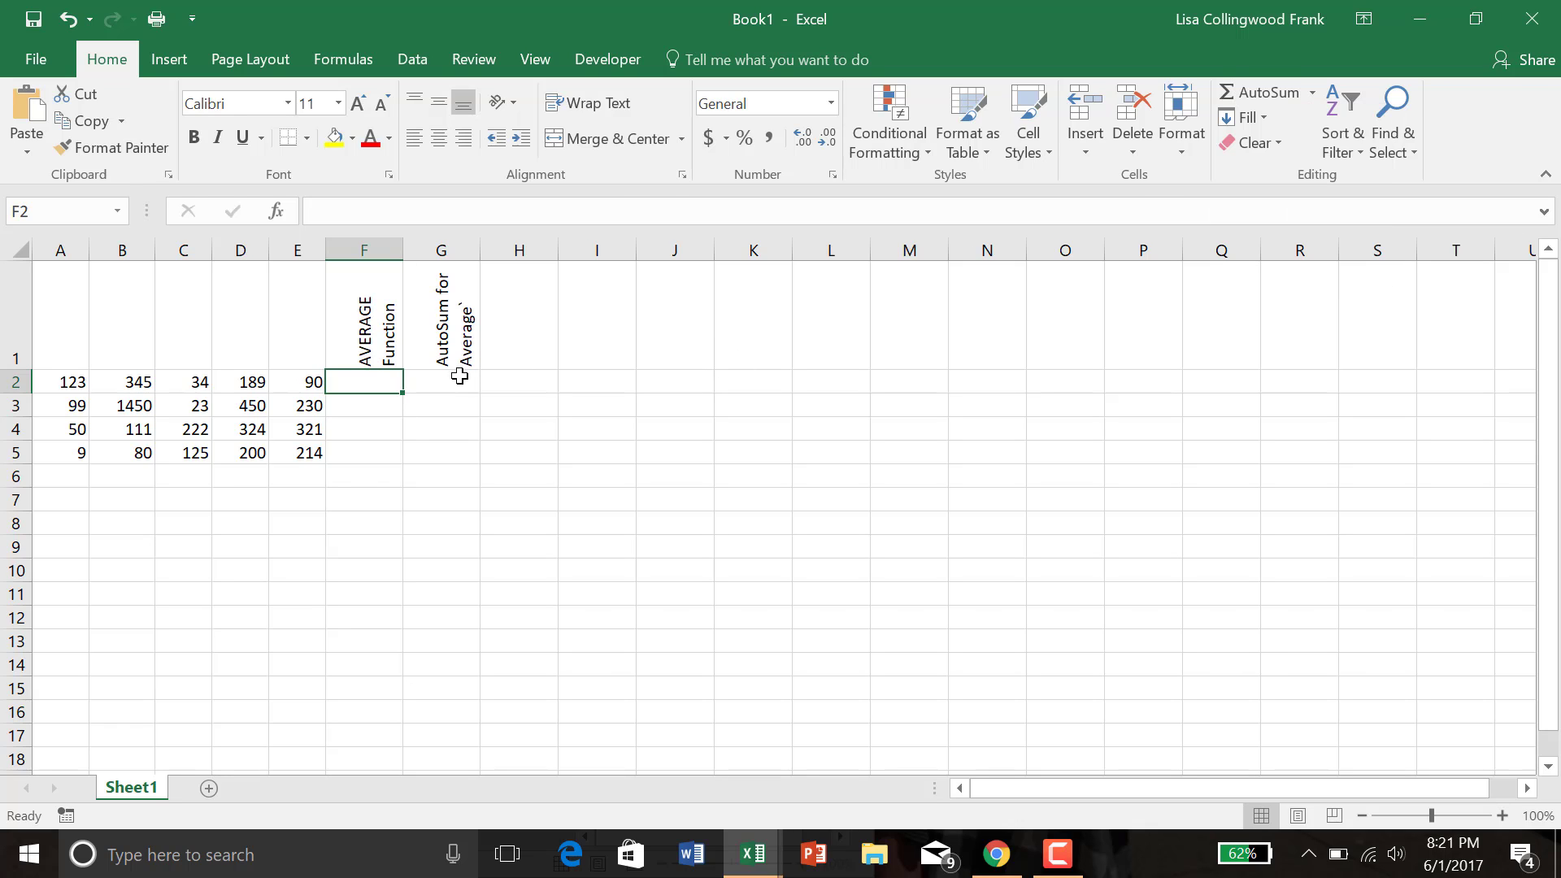
Step: Use AutoSum's Average option in G2 to average the values in A2:E2
{"action": "left_click", "coordinate": [458, 381]}
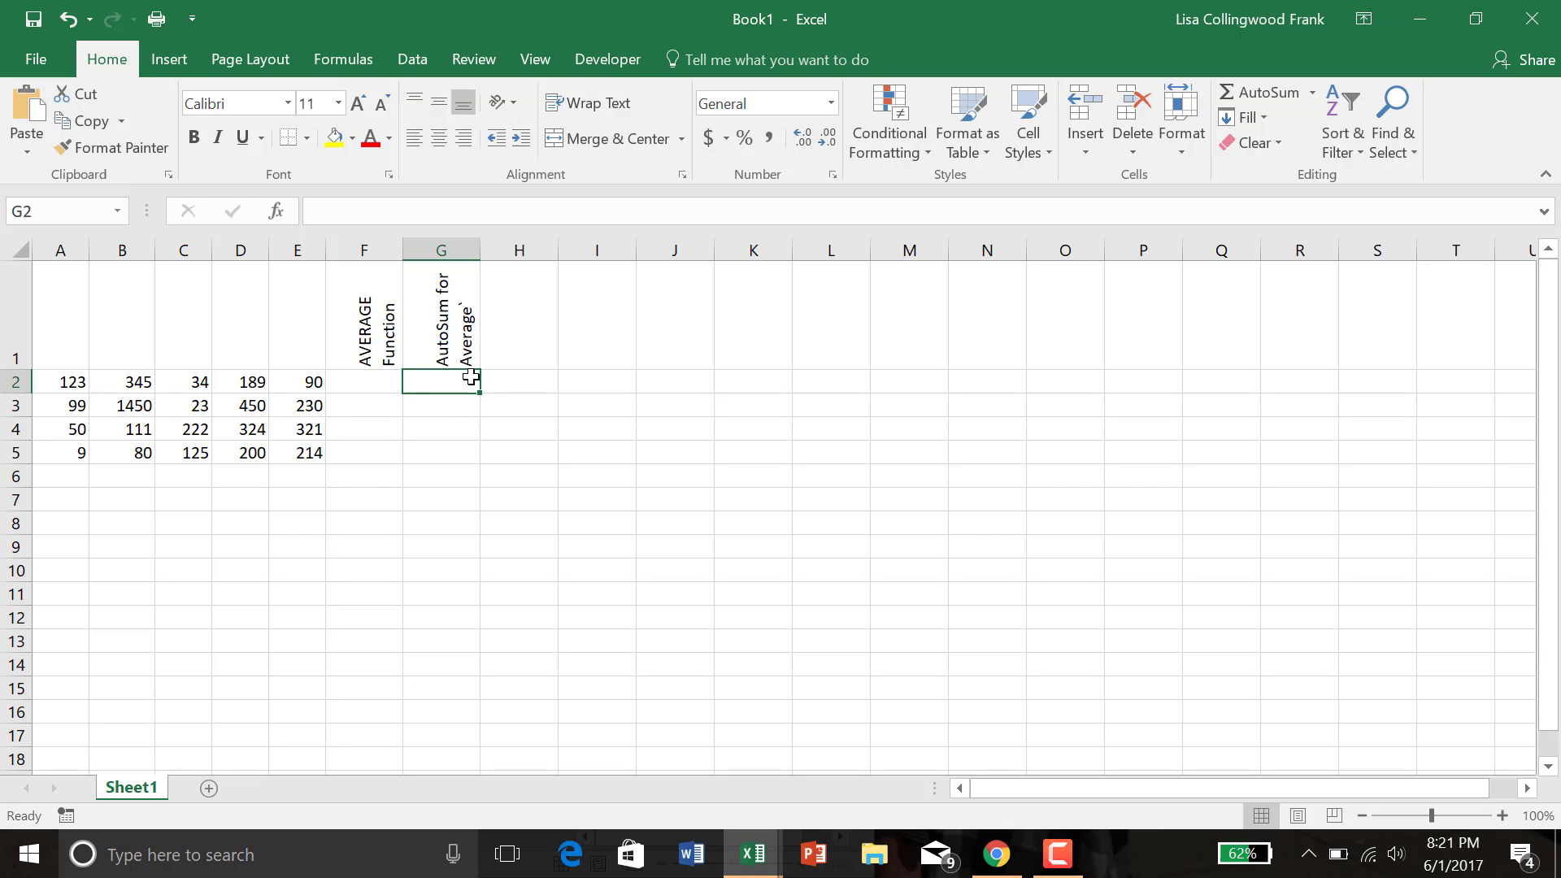
{"action": "left_click", "coordinate": [1314, 94]}
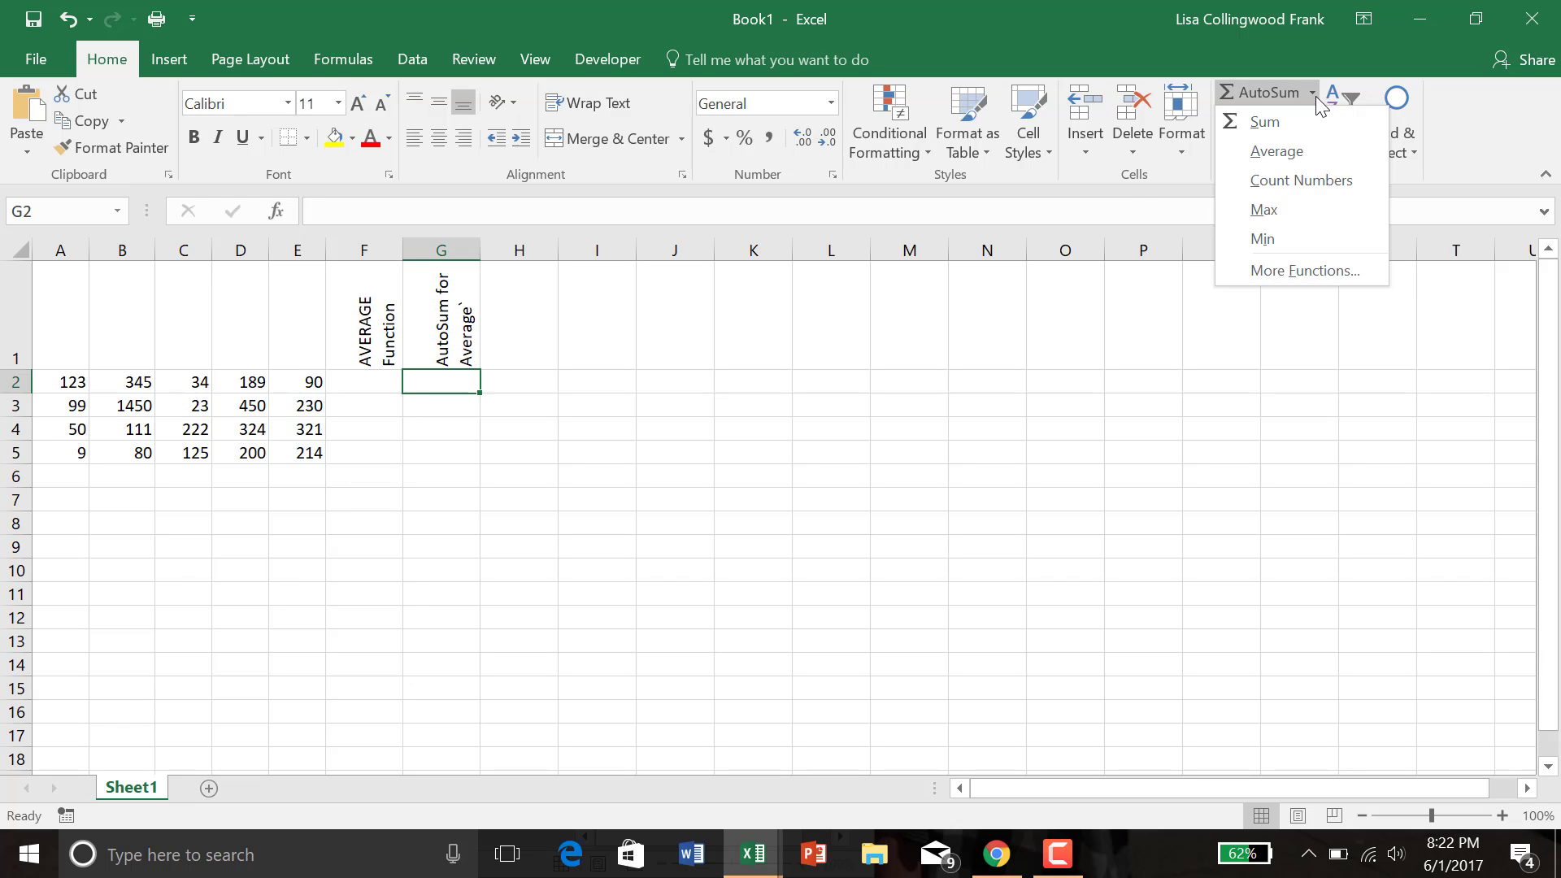
{"action": "left_click", "coordinate": [1305, 150]}
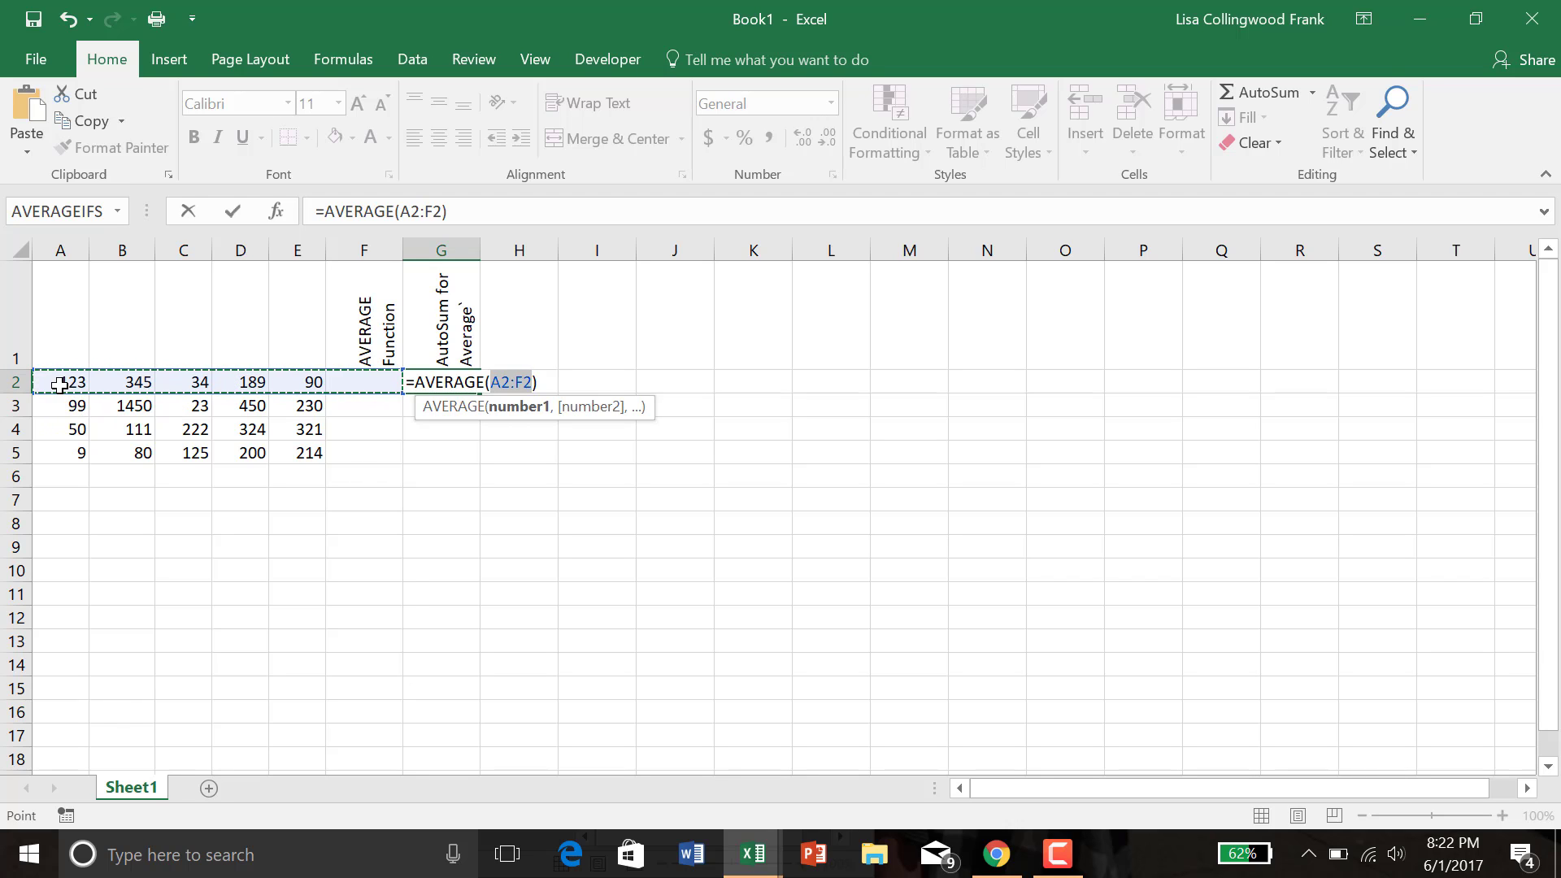
{"action": "left_click_drag", "start_coordinate": [60, 384], "coordinate": [281, 387]}
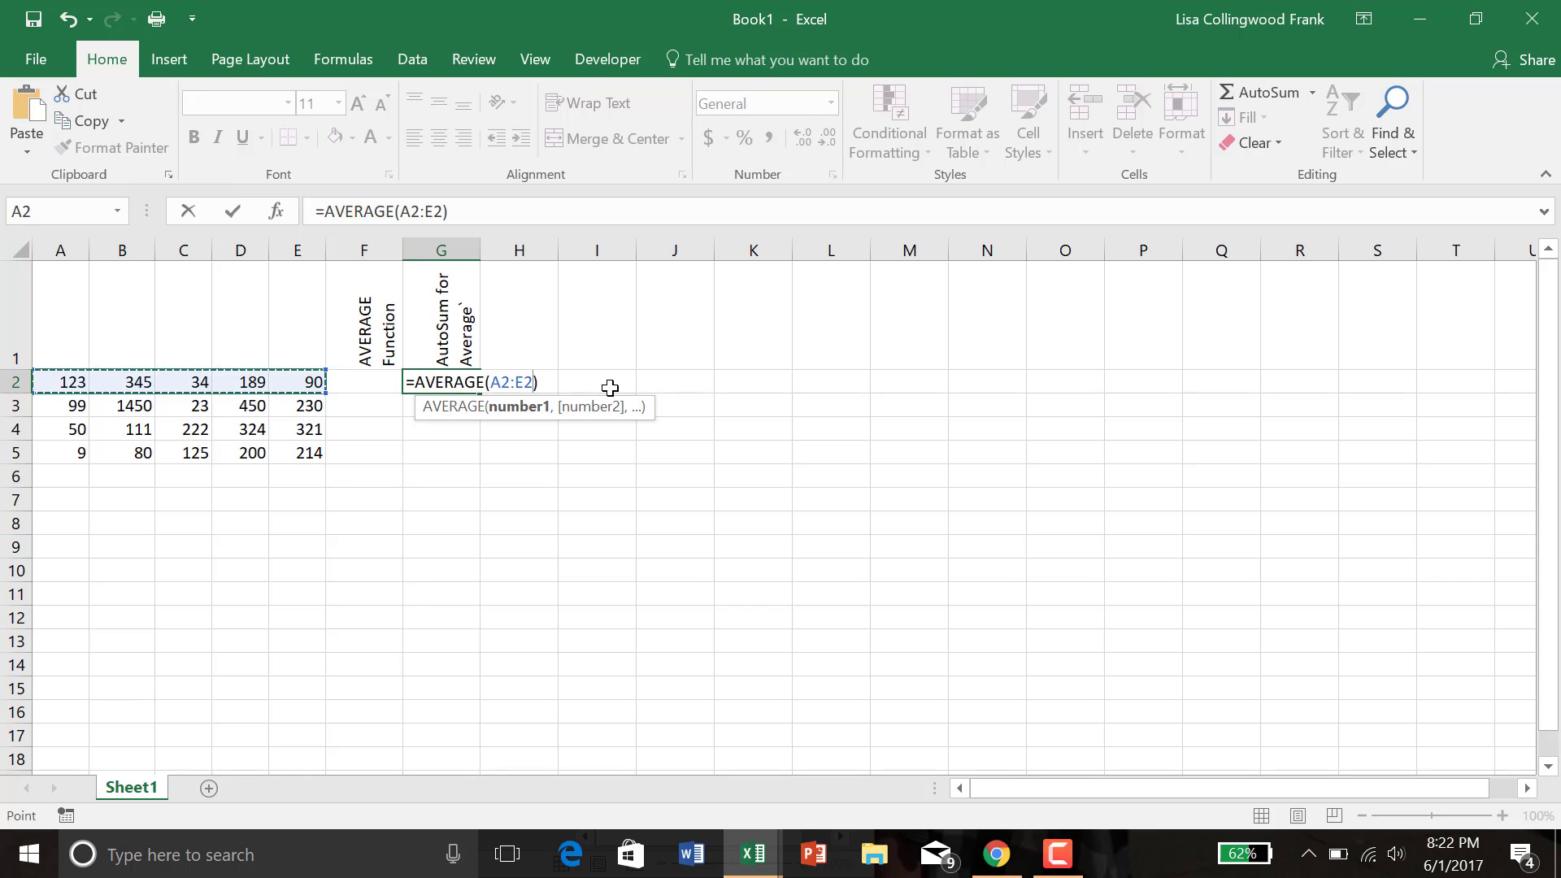
{"action": "key", "text": "Return"}
Step: Fill the average formula from G2 down to G5 and inspect the copied formulas in G3 and G4
{"action": "left_click", "coordinate": [469, 382]}
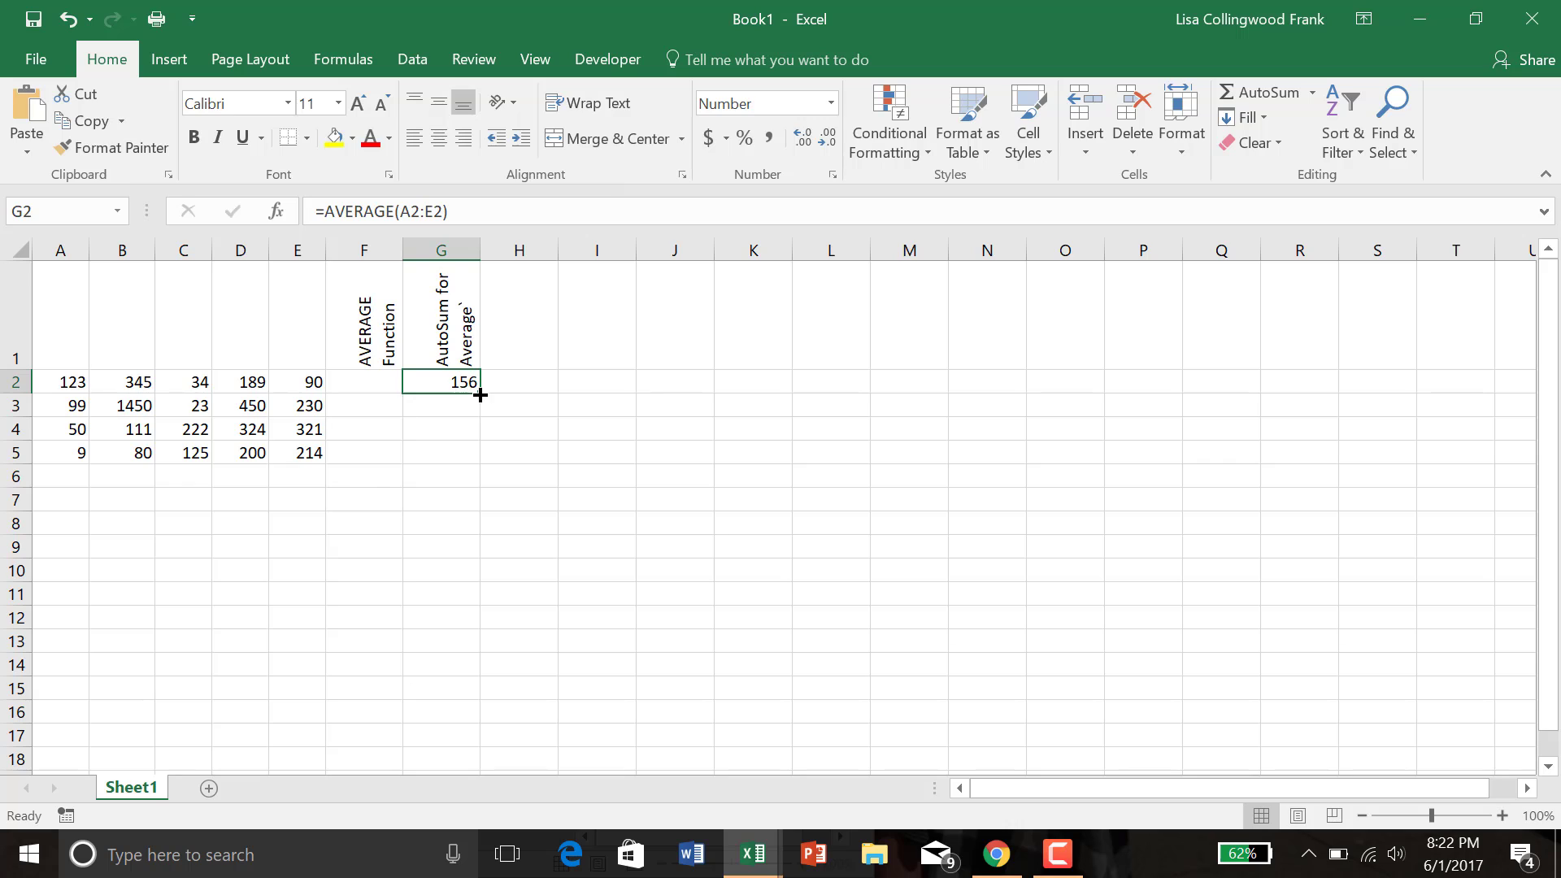
{"action": "left_click_drag", "start_coordinate": [480, 395], "coordinate": [463, 459]}
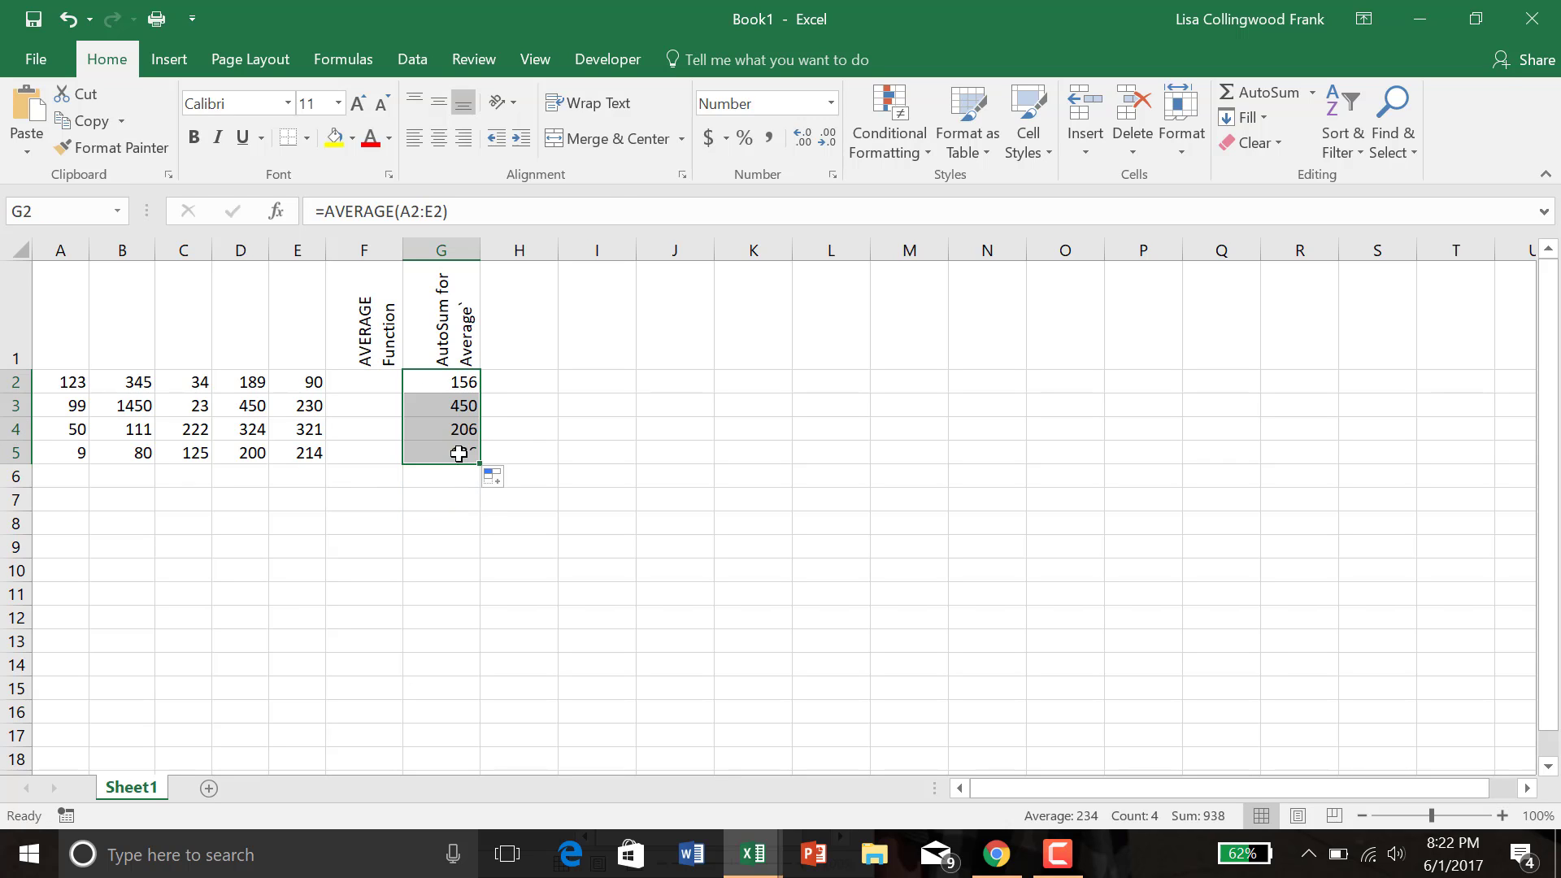
{"action": "left_click", "coordinate": [469, 405]}
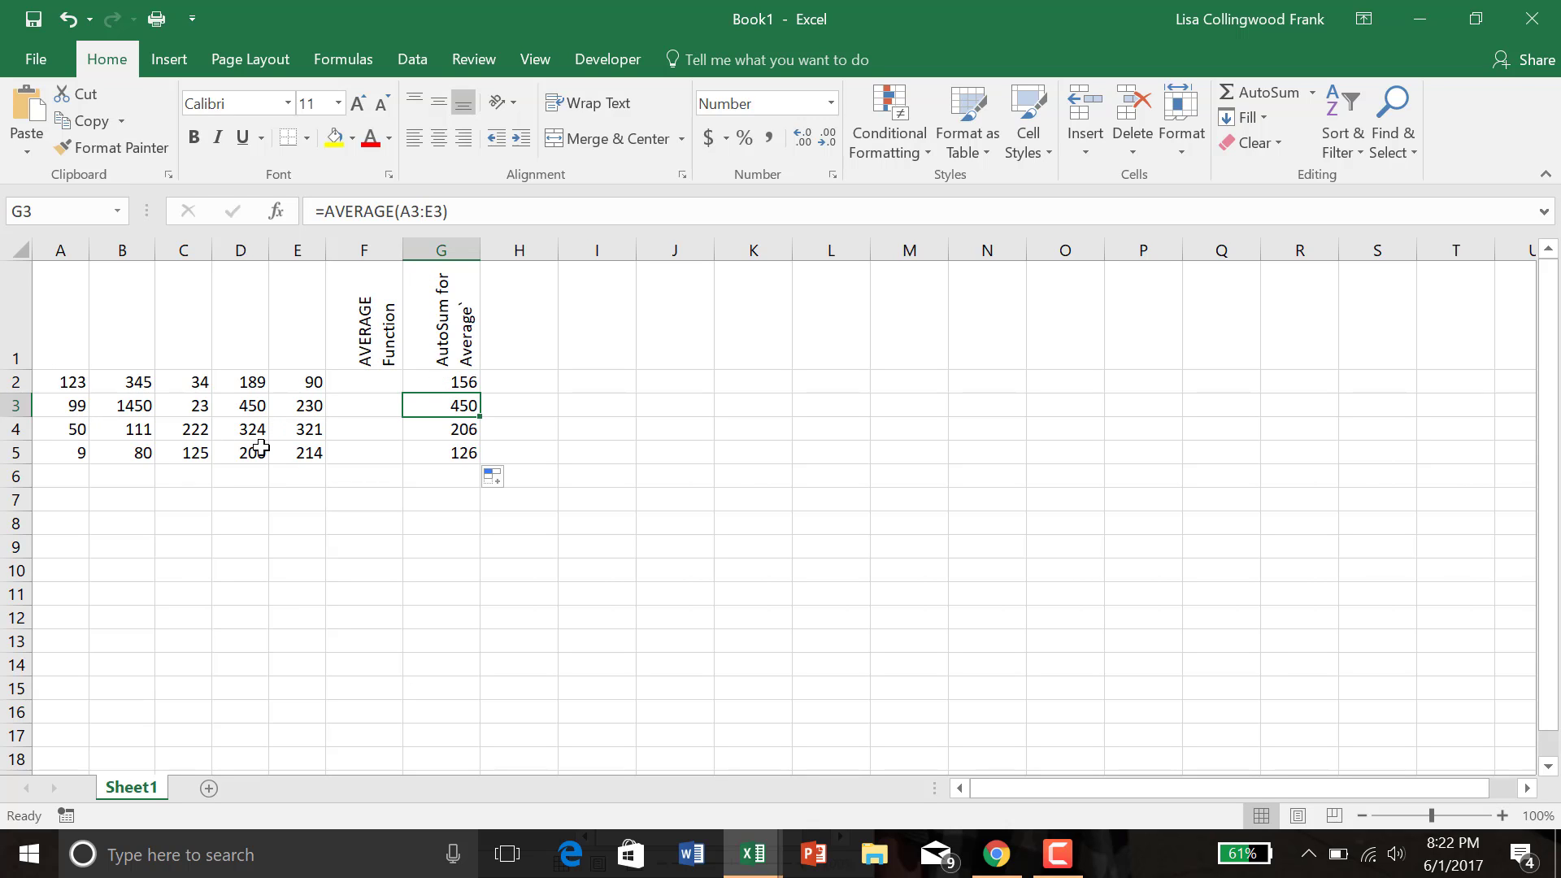
{"action": "left_click", "coordinate": [454, 428]}
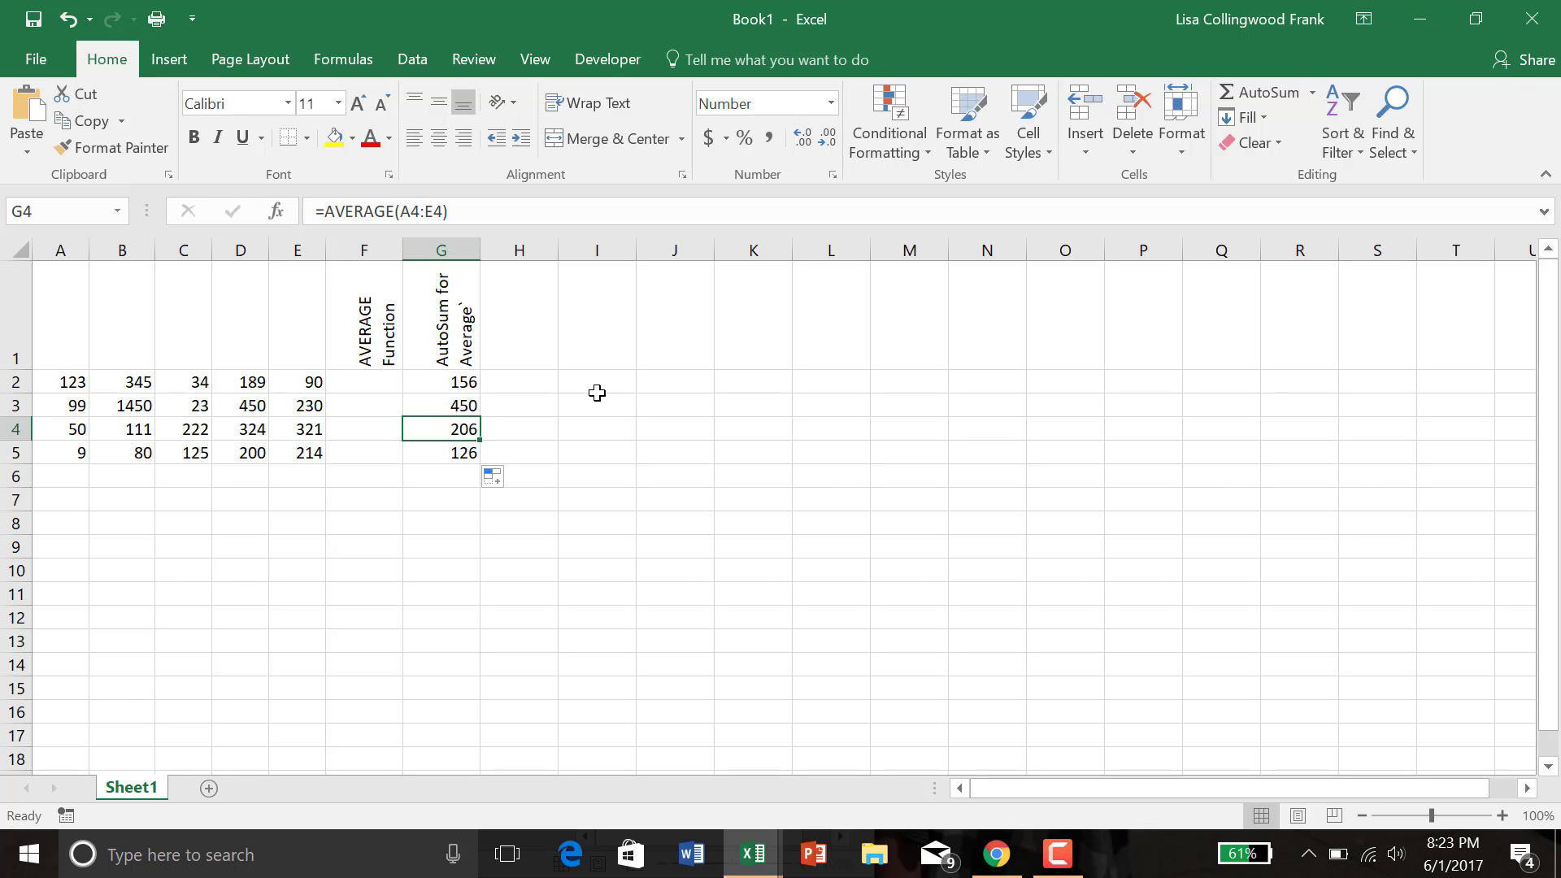
{"action": "left_click", "coordinate": [462, 404]}
Step: Enter an AVERAGE function in F2 that averages A2:E2, and check its formula
{"action": "left_click", "coordinate": [381, 384]}
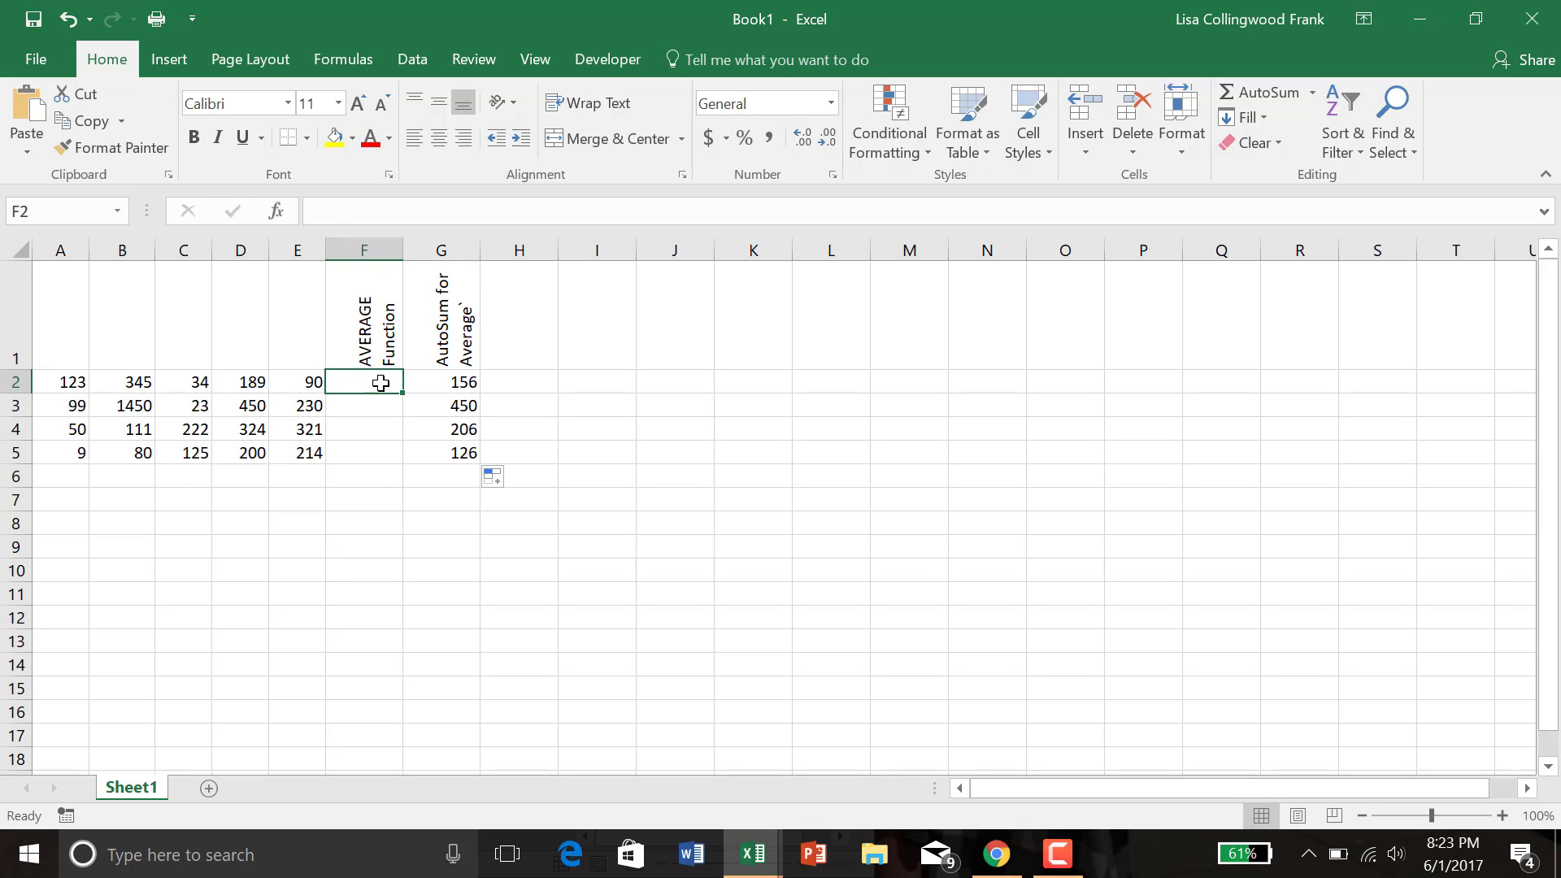
{"action": "type", "text": "=A"}
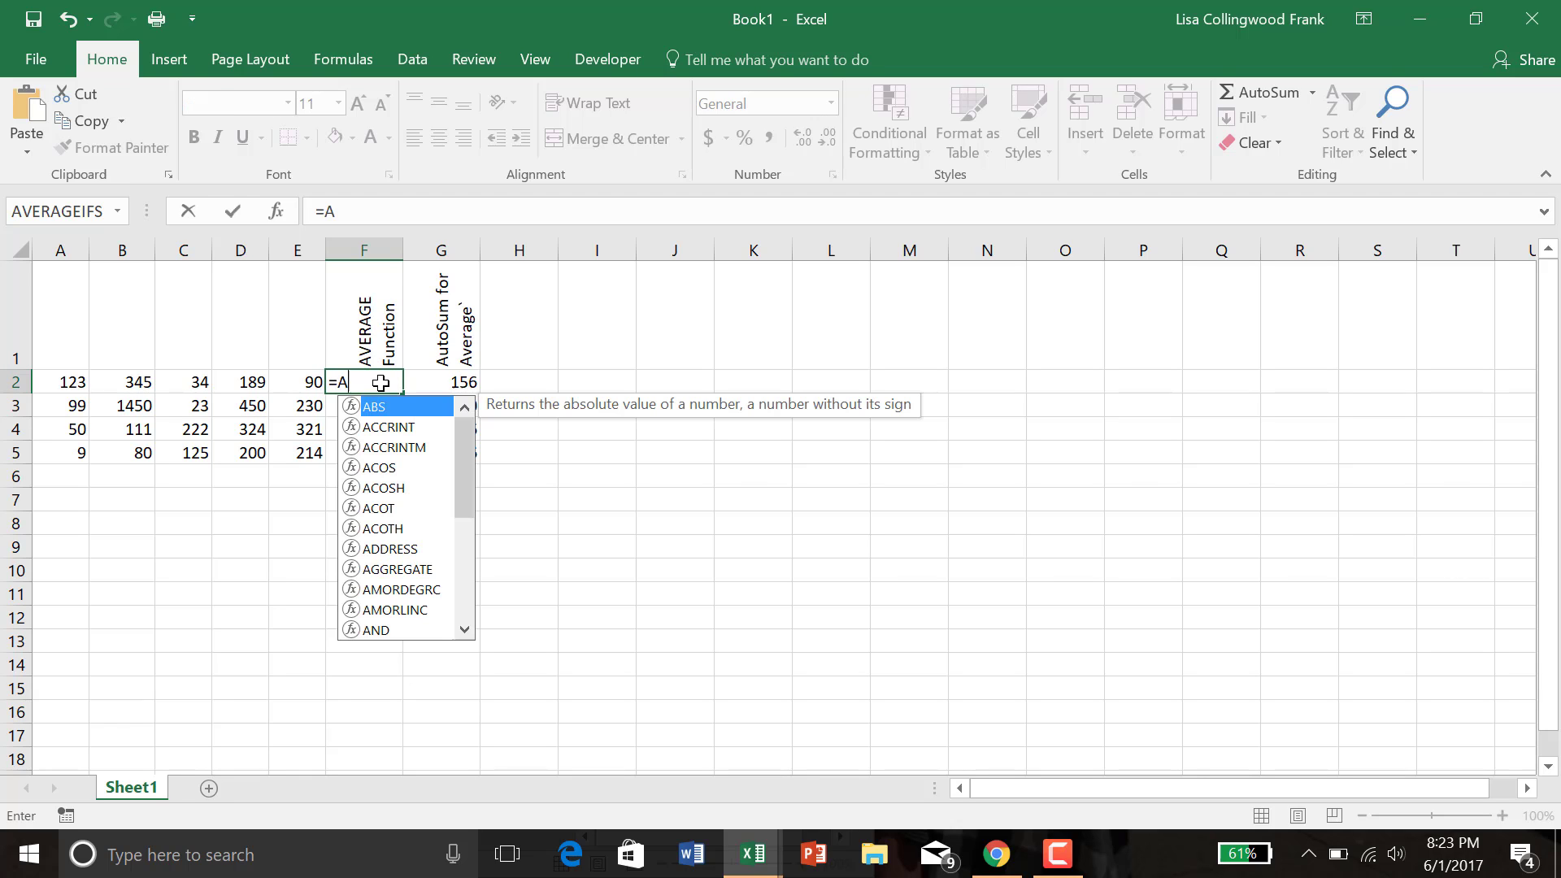
{"action": "type", "text": "v"}
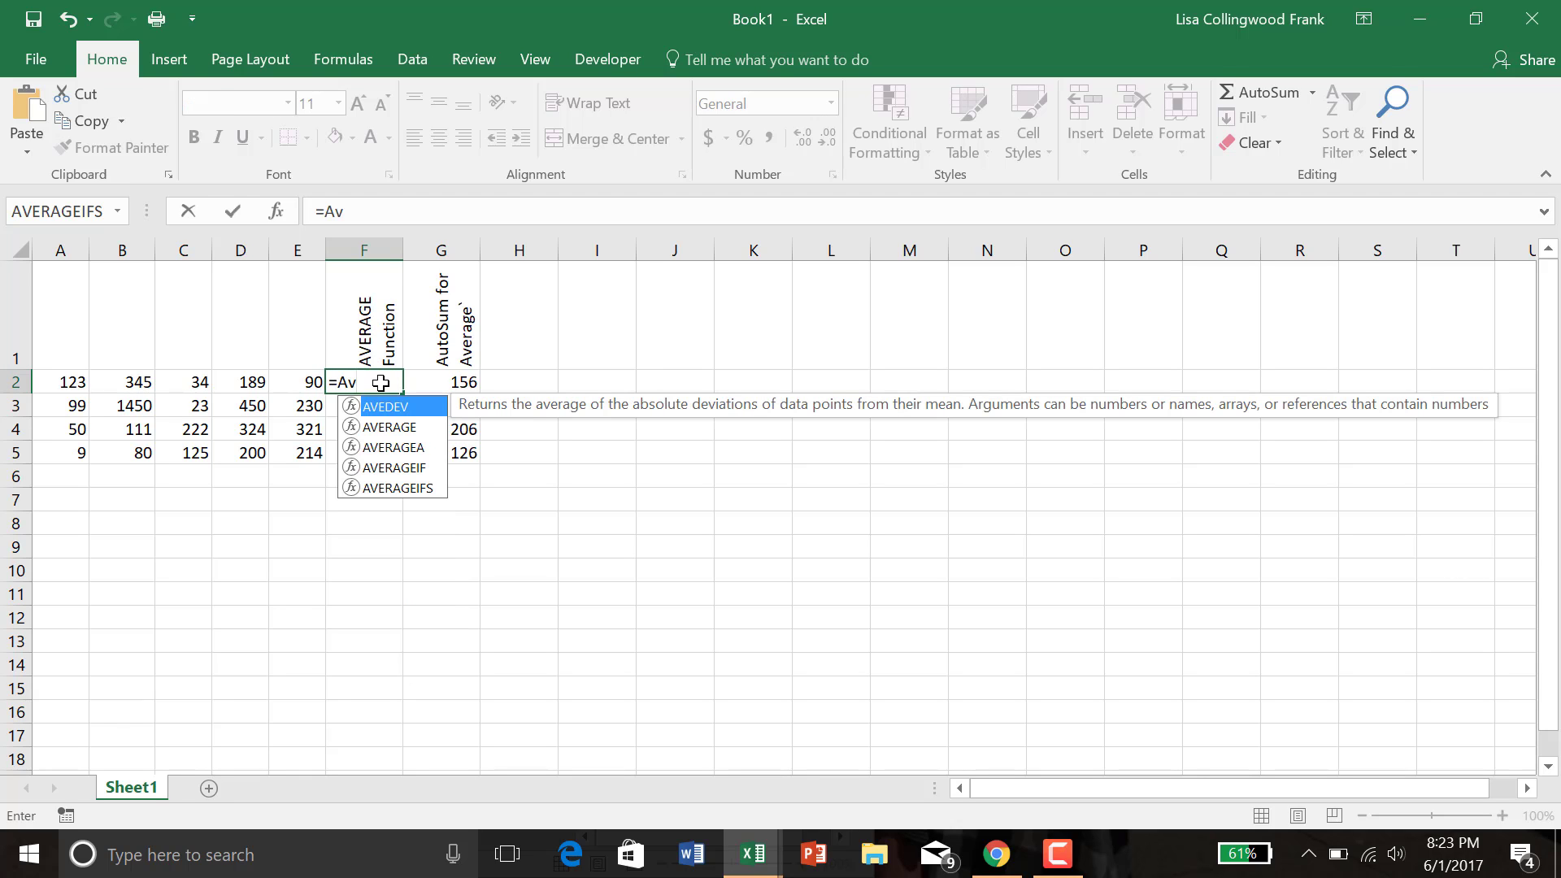
{"action": "type", "text": "e"}
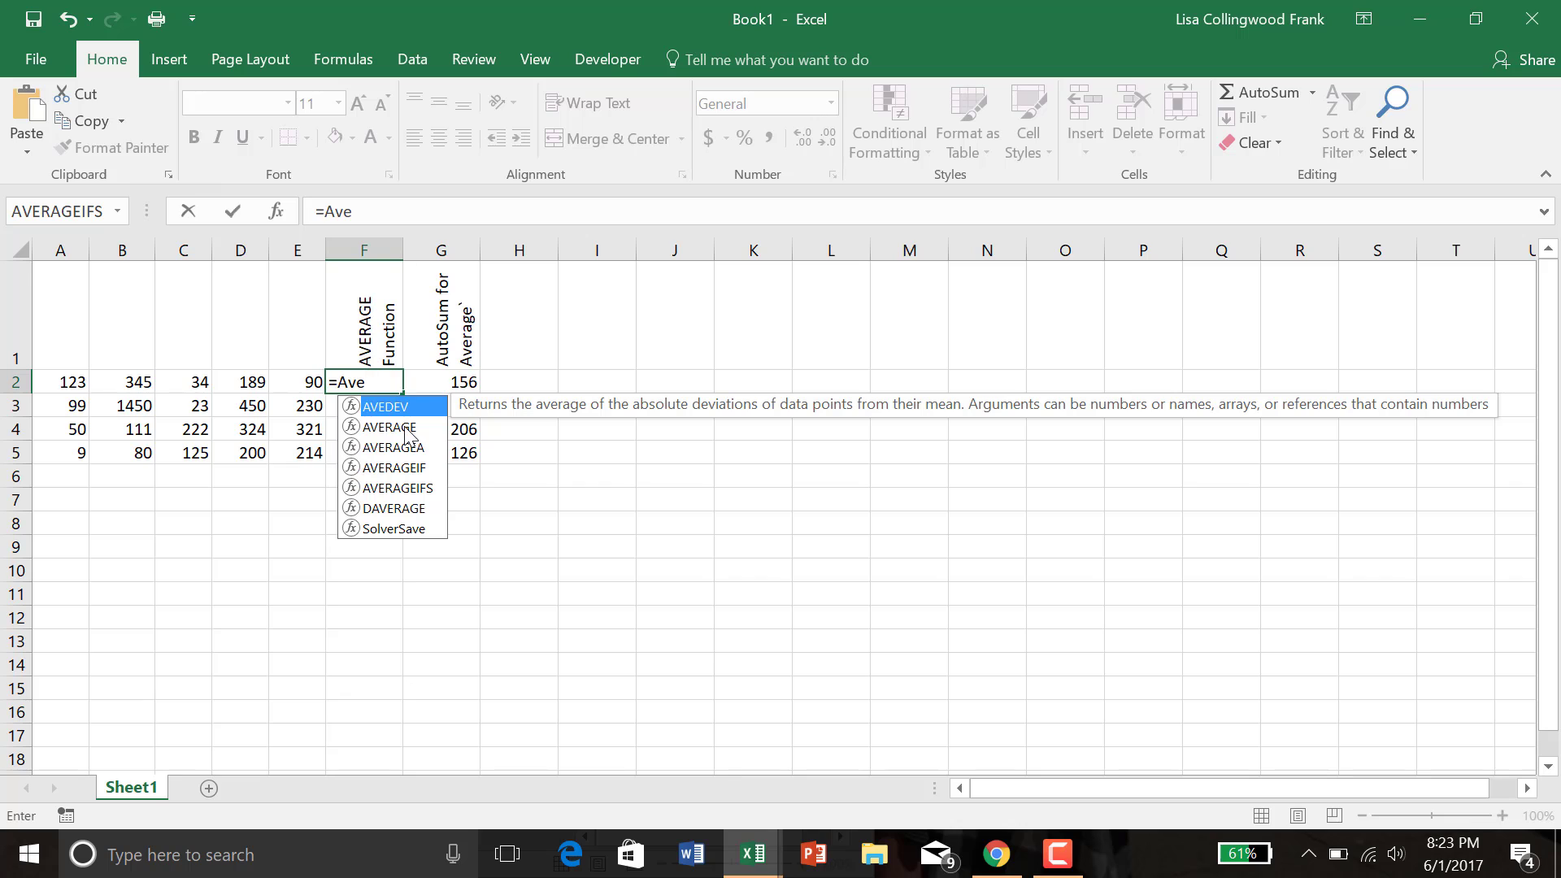
{"action": "left_click", "coordinate": [404, 426]}
{"action": "double_click", "coordinate": [404, 427]}
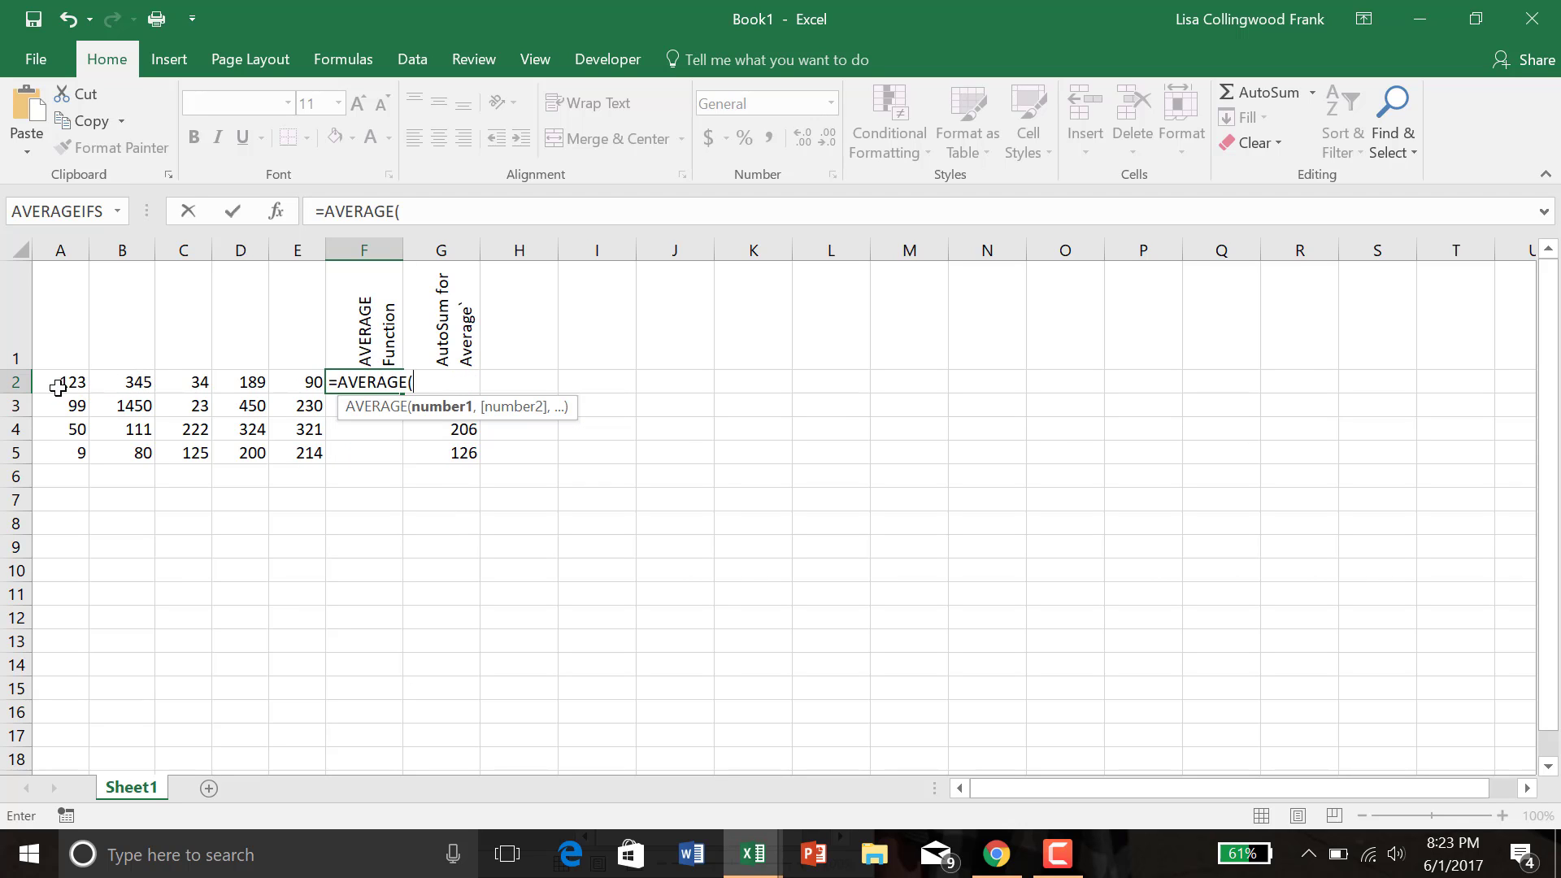
{"action": "left_click_drag", "start_coordinate": [72, 382], "coordinate": [274, 375]}
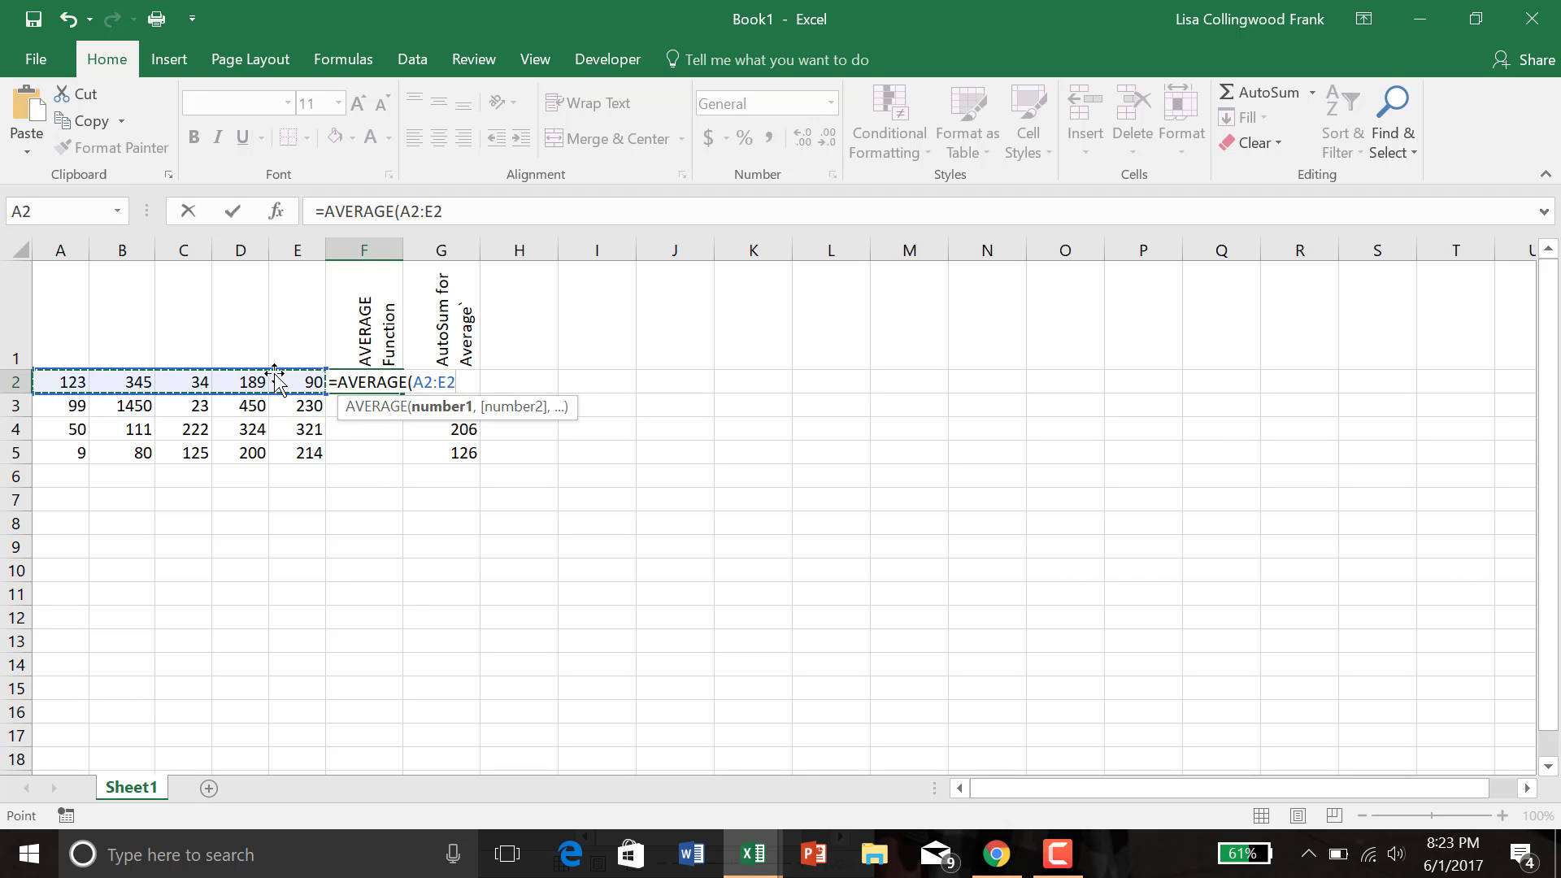
{"action": "key", "text": "Return"}
{"action": "left_click", "coordinate": [381, 381]}
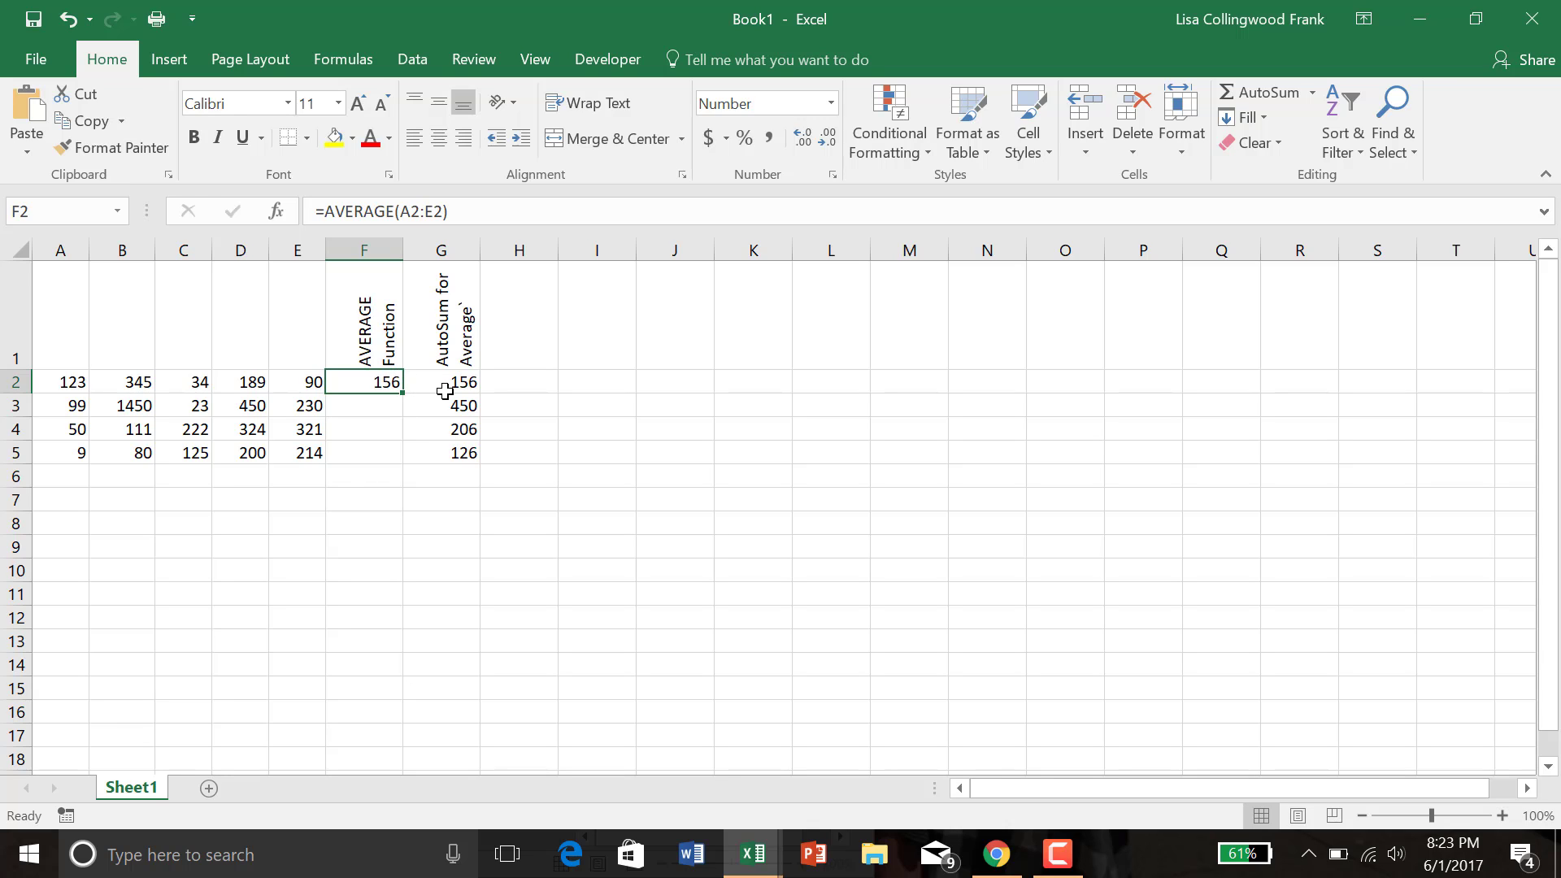
Step: Try inserting AVERAGE for A2:E2 in F3 by searching the function library for average, and undo the entry
{"action": "left_click", "coordinate": [381, 407]}
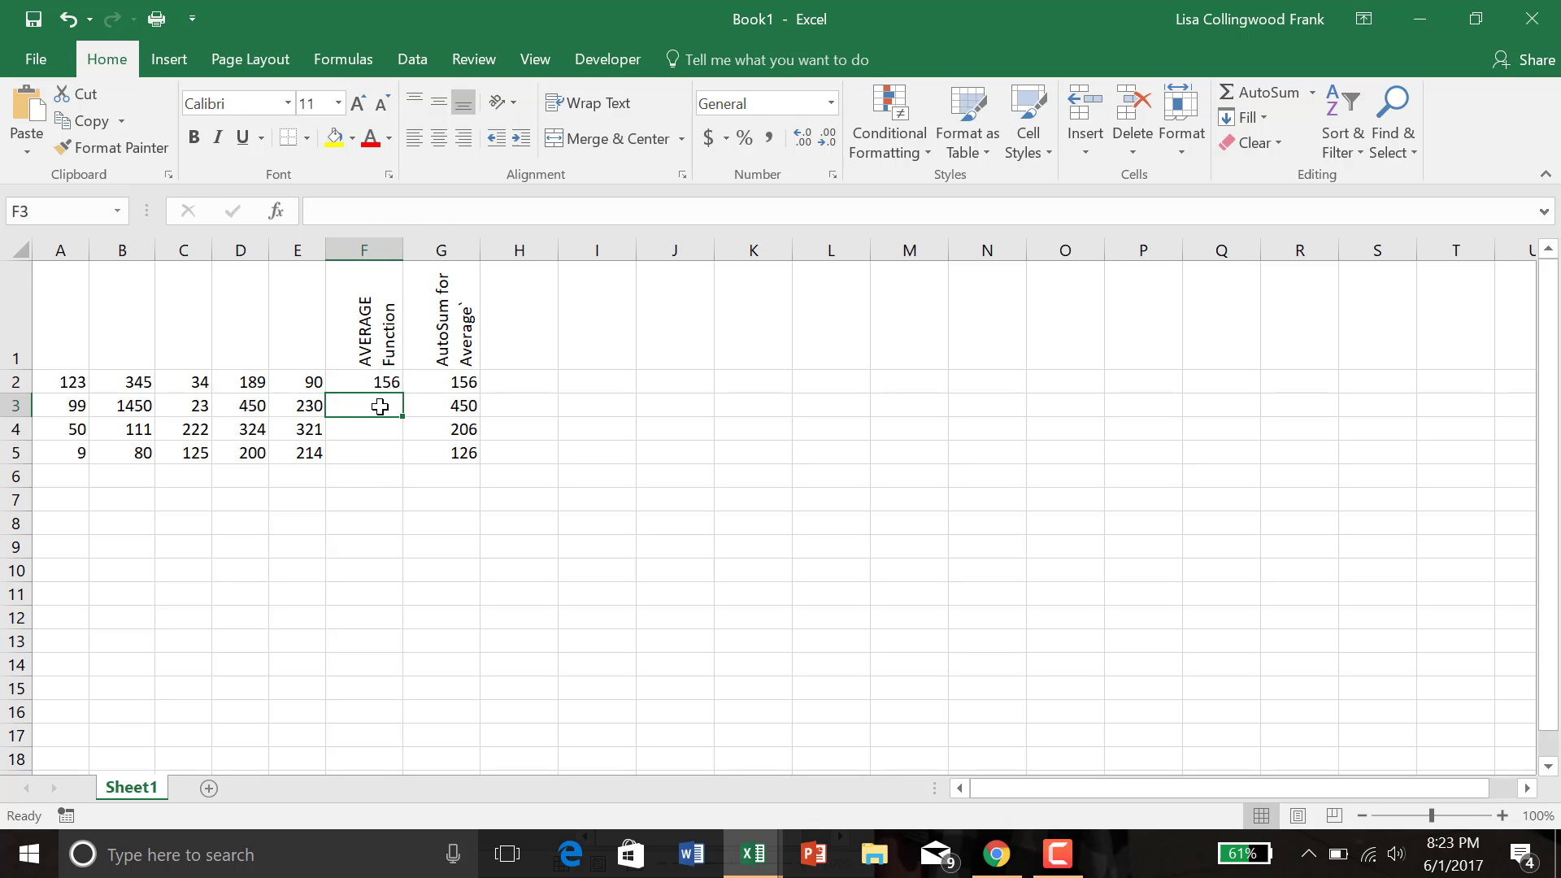
{"action": "left_click", "coordinate": [280, 212]}
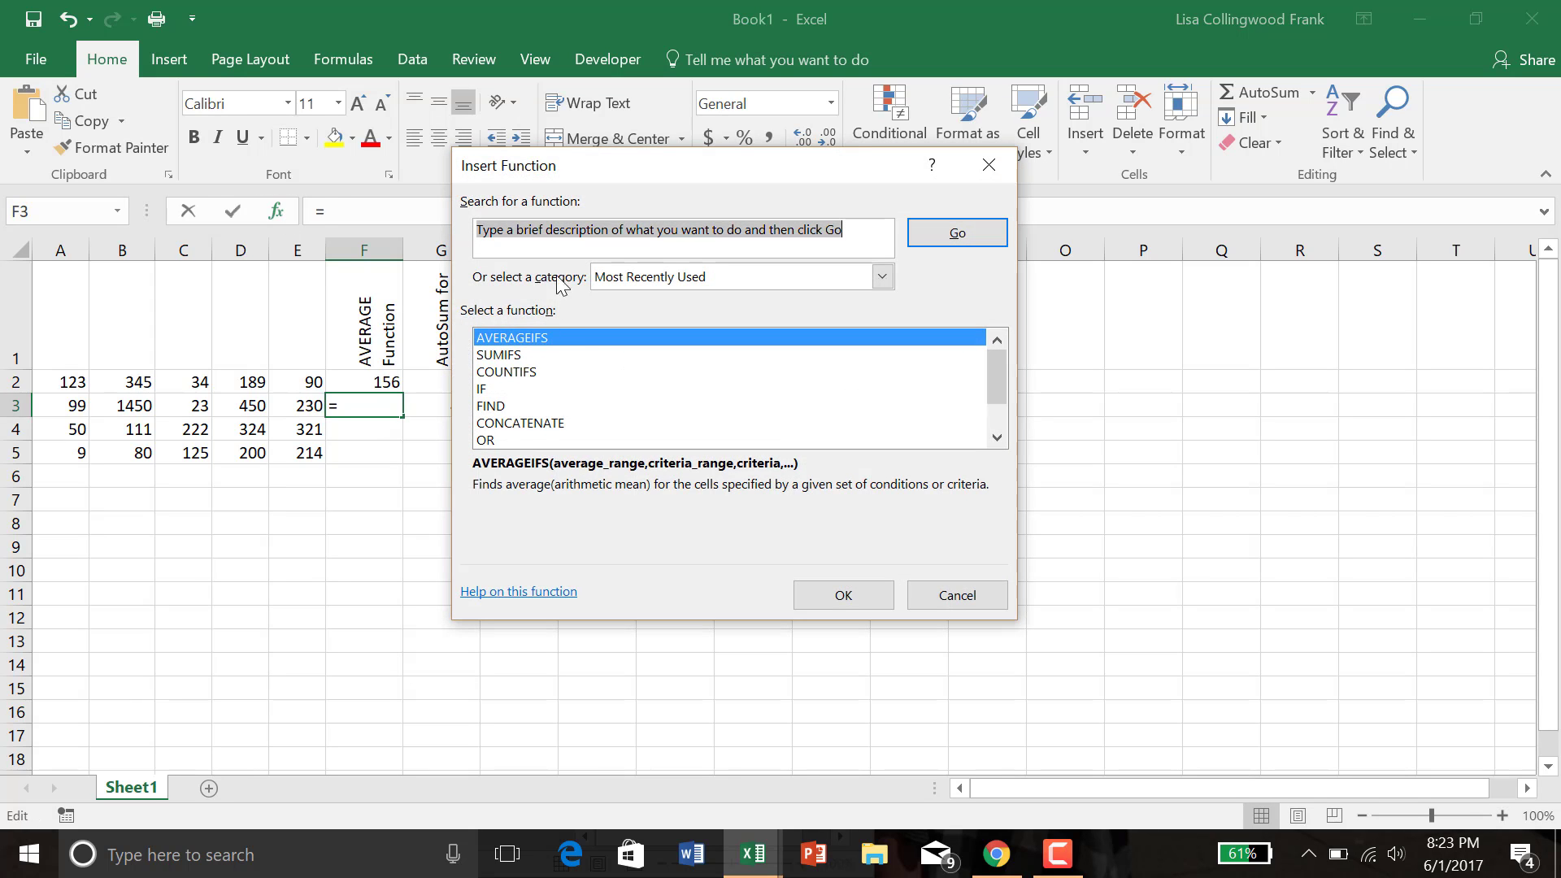
{"action": "type", "text": "average"}
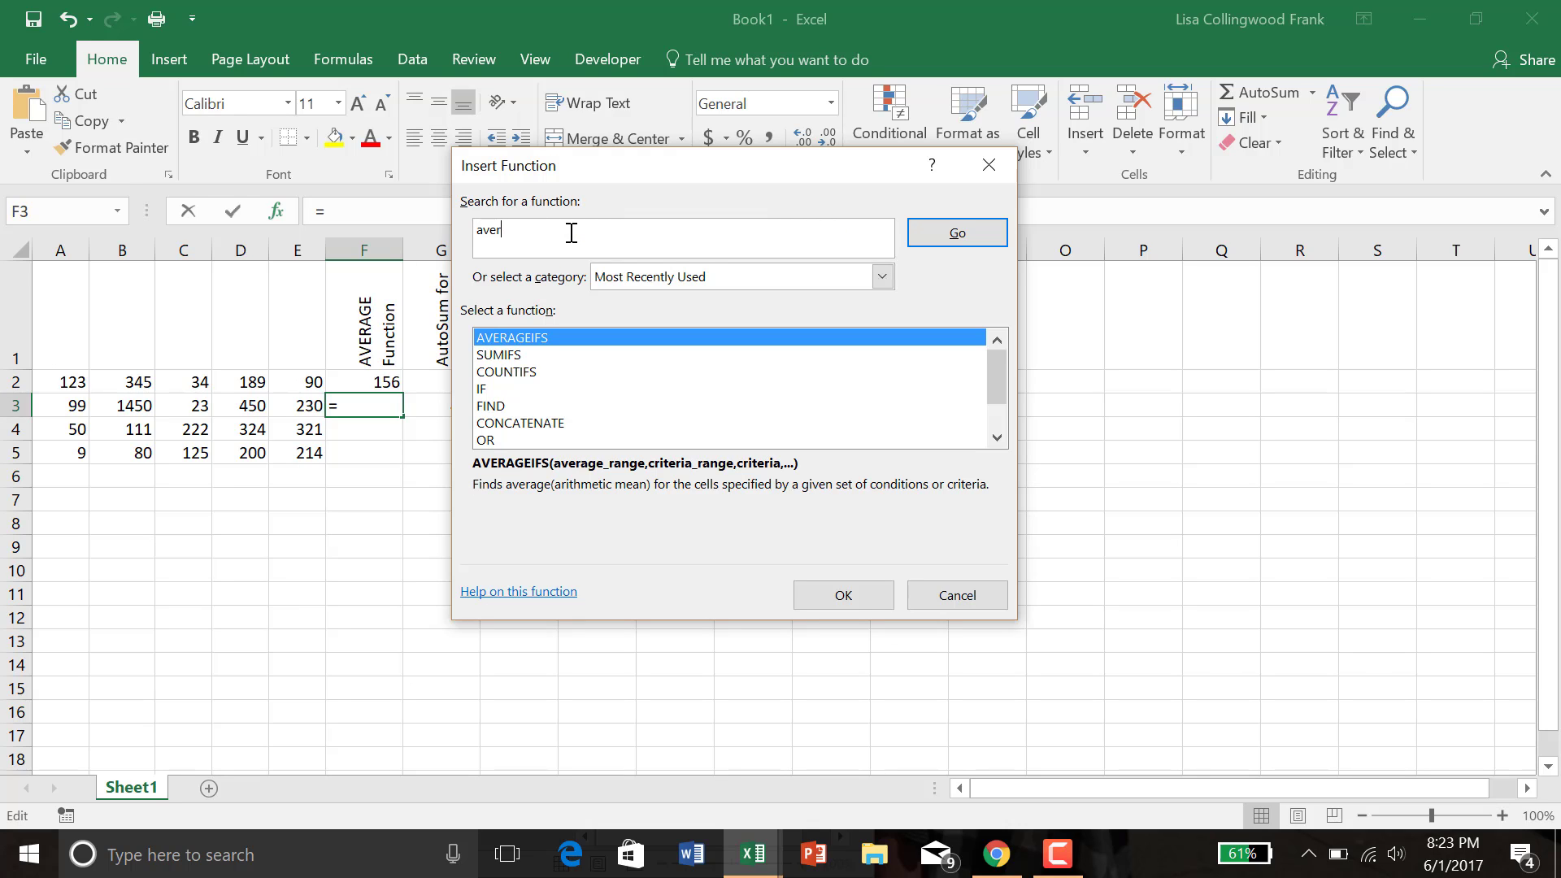
{"action": "left_click", "coordinate": [949, 239]}
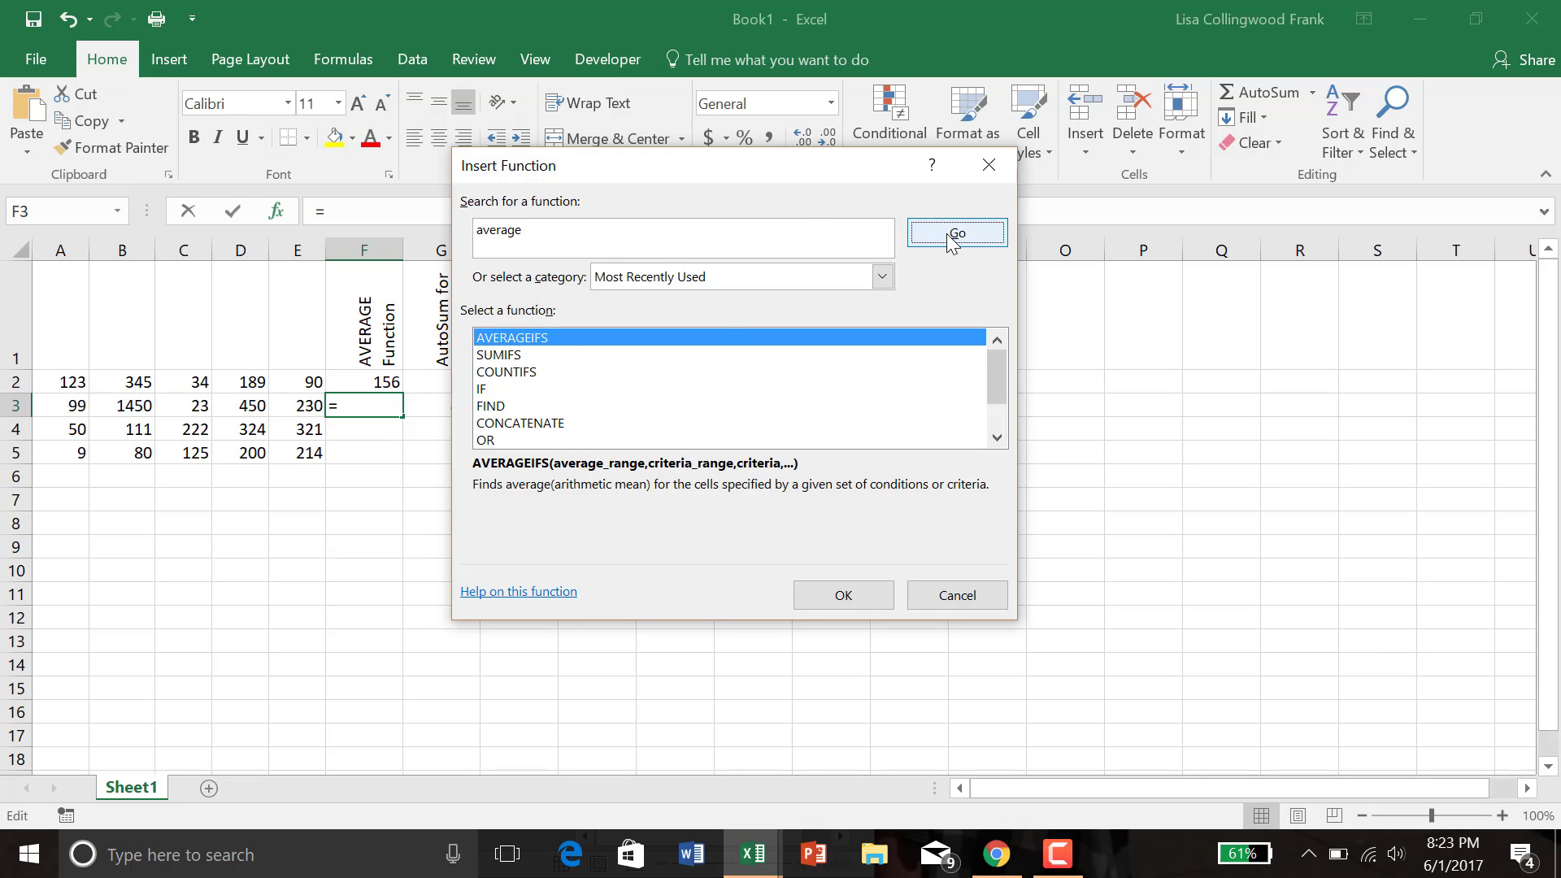
{"action": "double_click", "coordinate": [692, 335]}
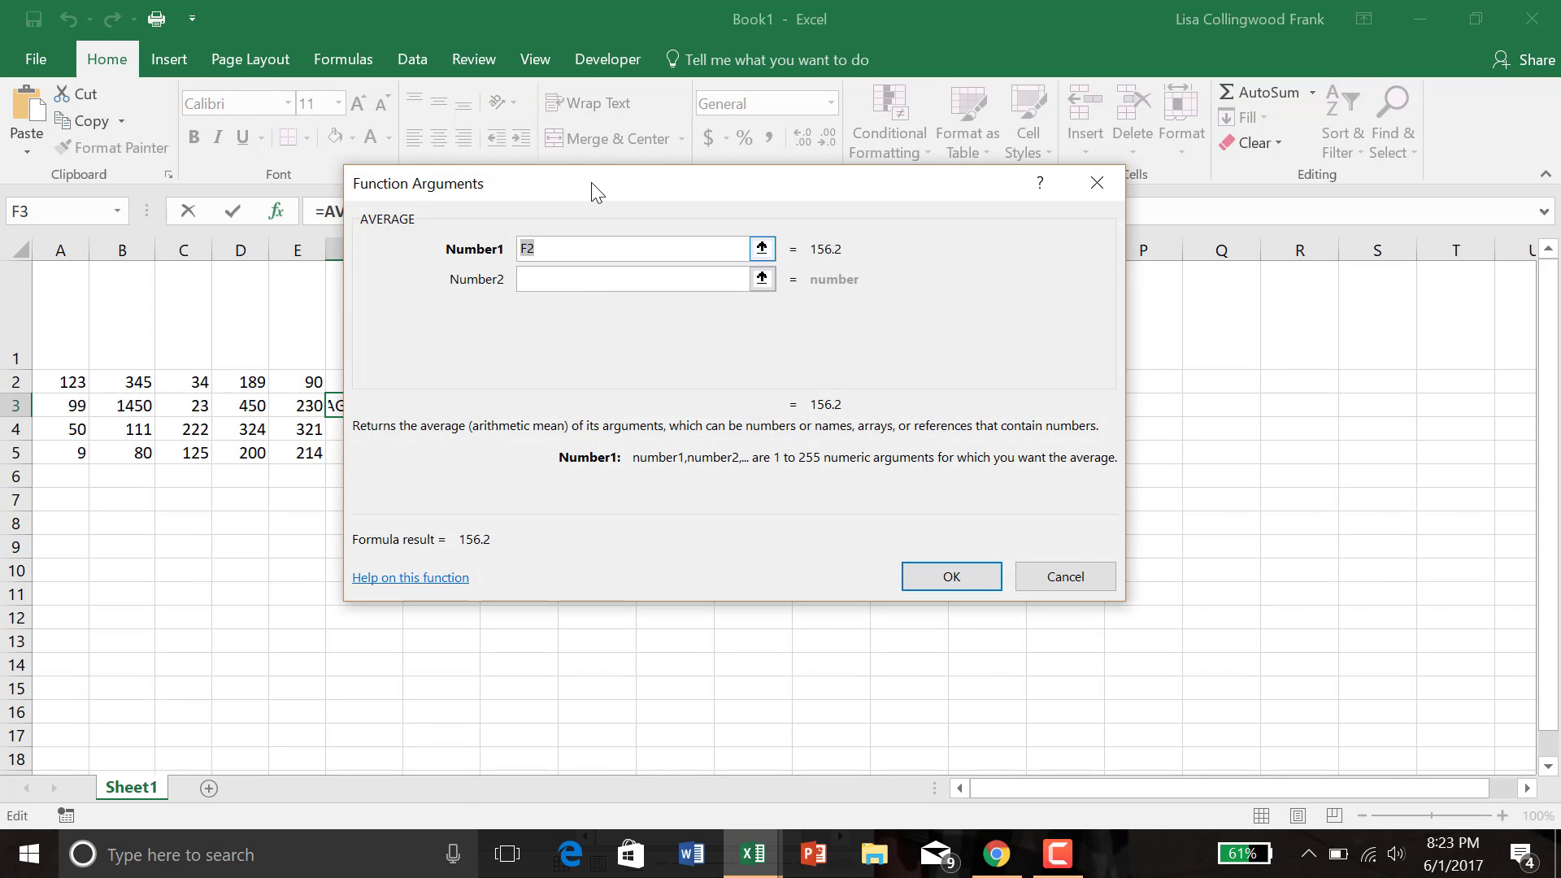
{"action": "left_click_drag", "start_coordinate": [592, 186], "coordinate": [870, 200]}
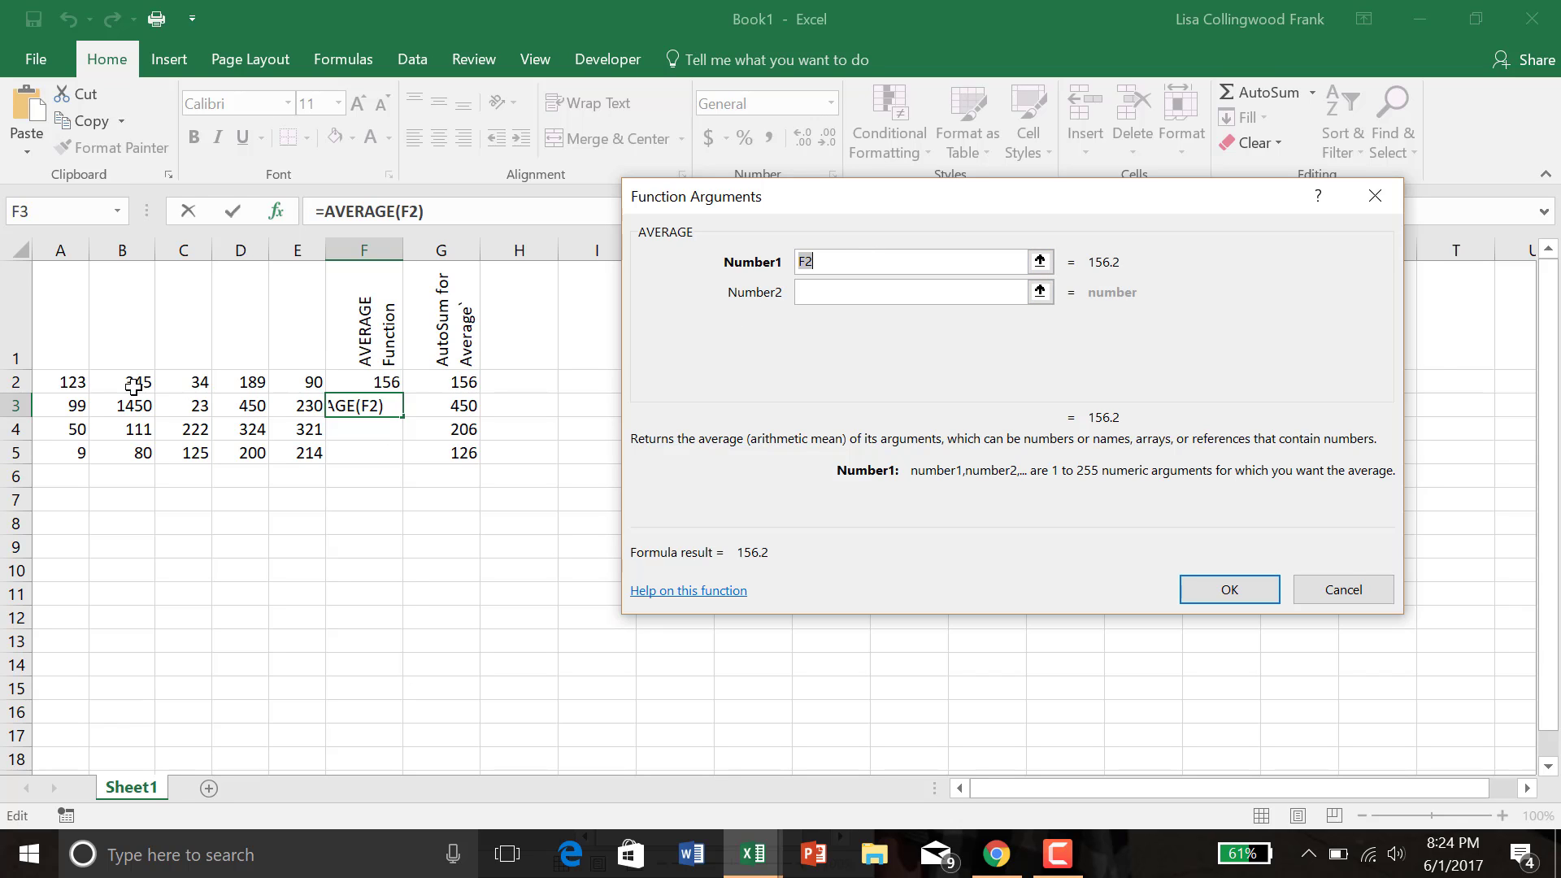
{"action": "left_click_drag", "start_coordinate": [61, 383], "coordinate": [283, 386]}
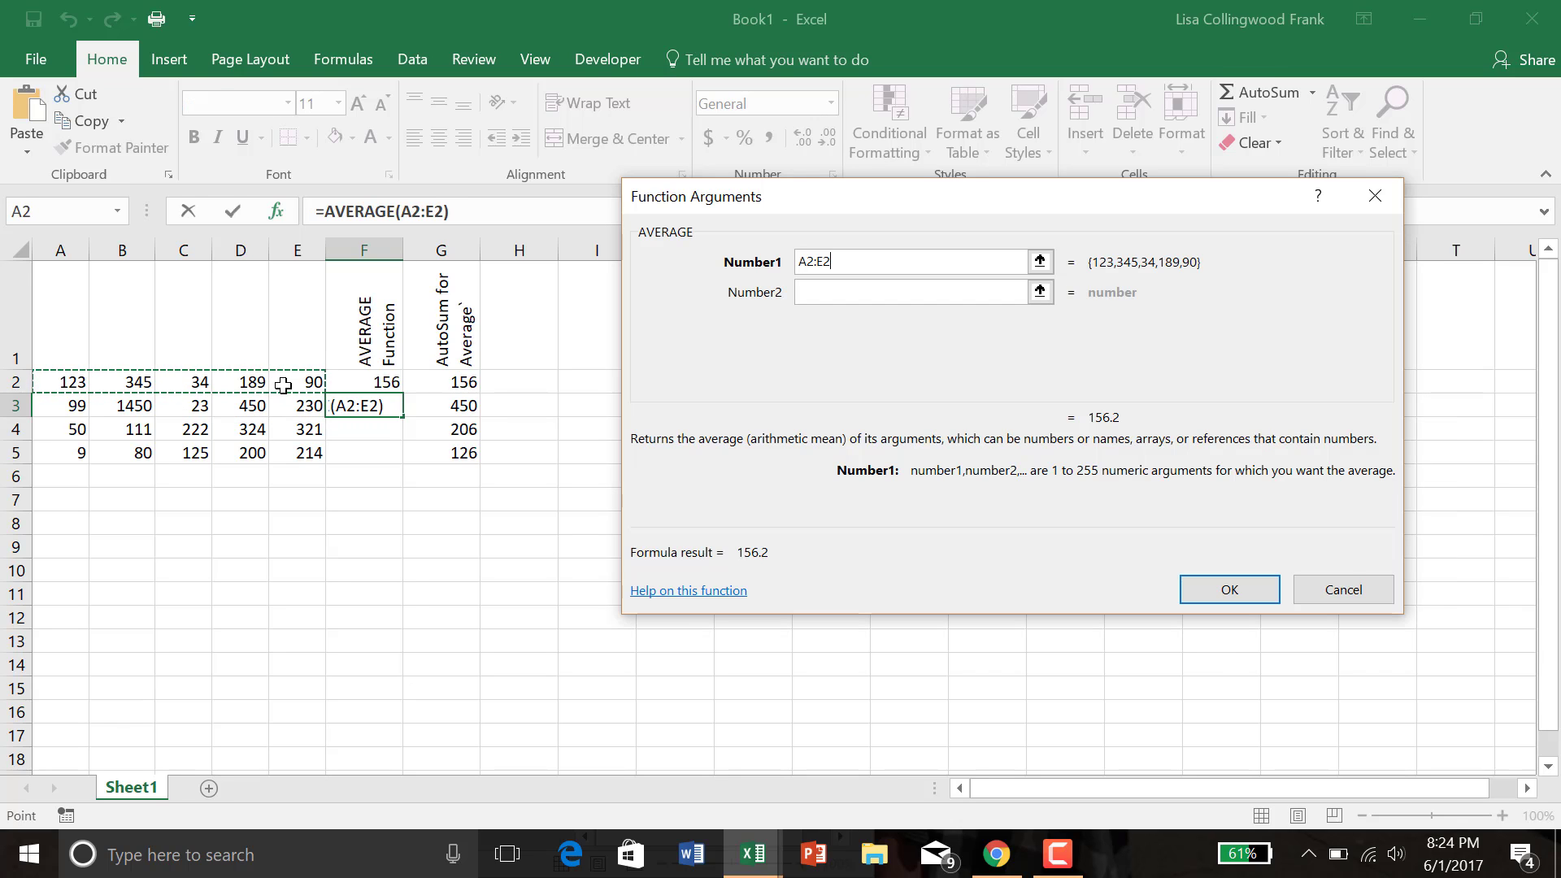
{"action": "left_click", "coordinate": [1230, 589]}
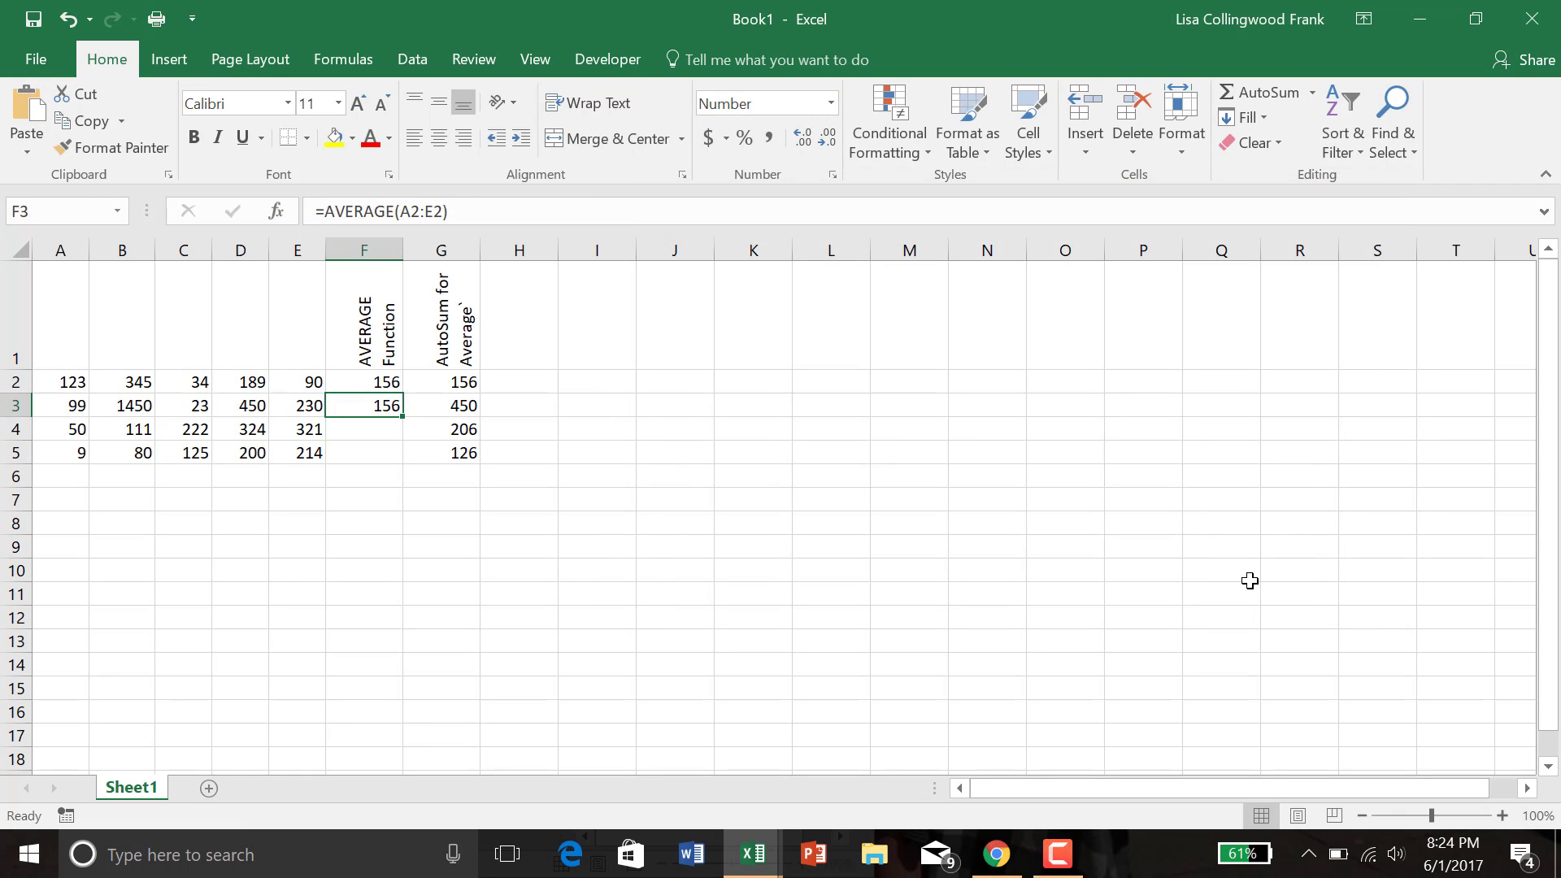
{"action": "left_click", "coordinate": [83, 18]}
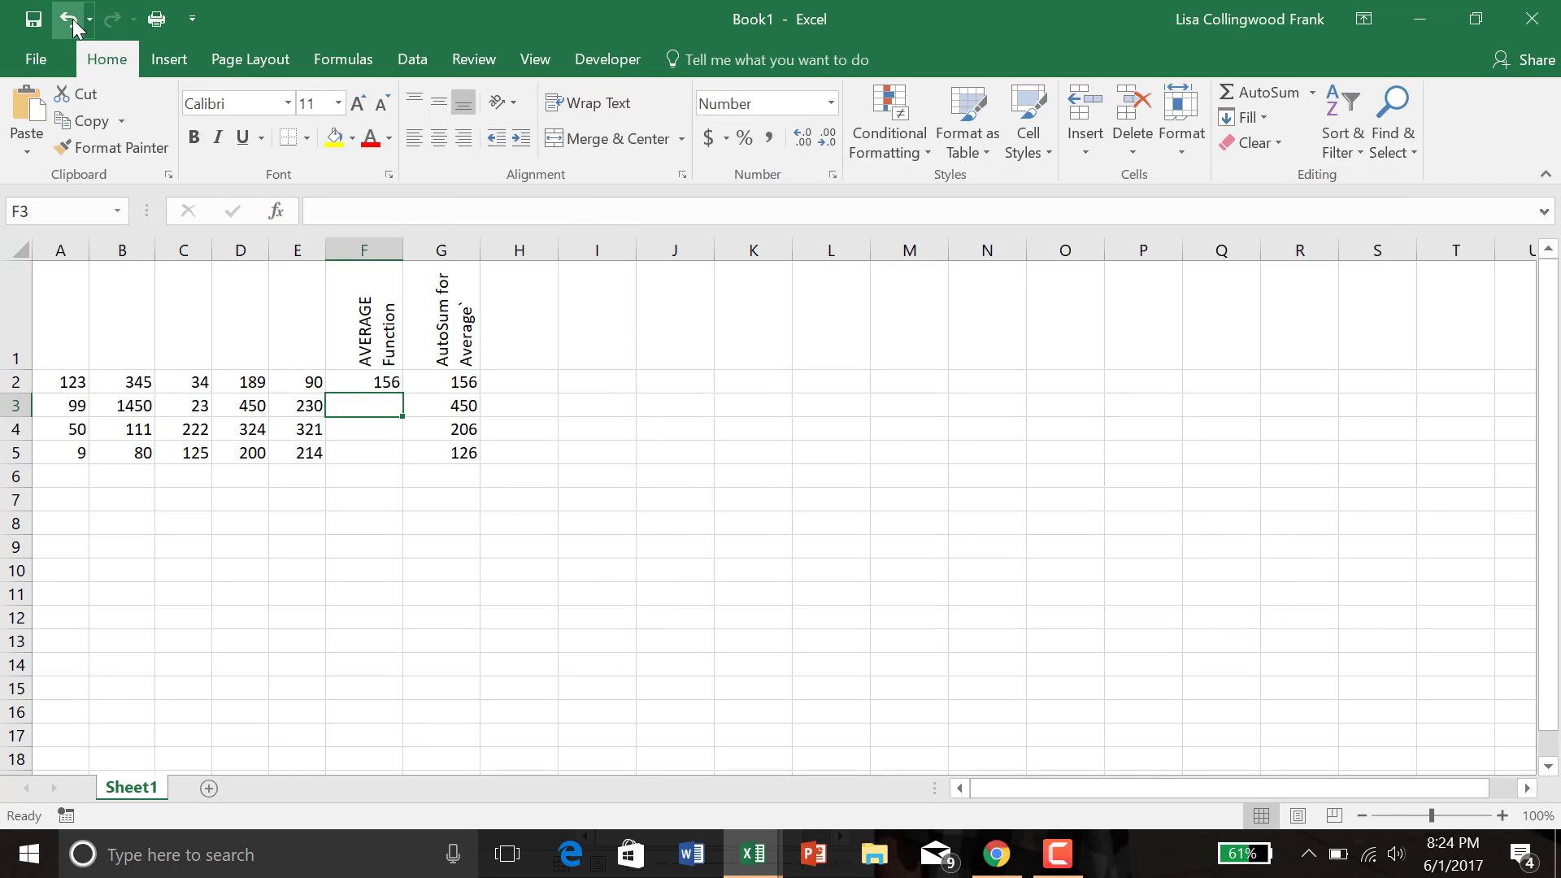
{"action": "type", "text": "=aver"}
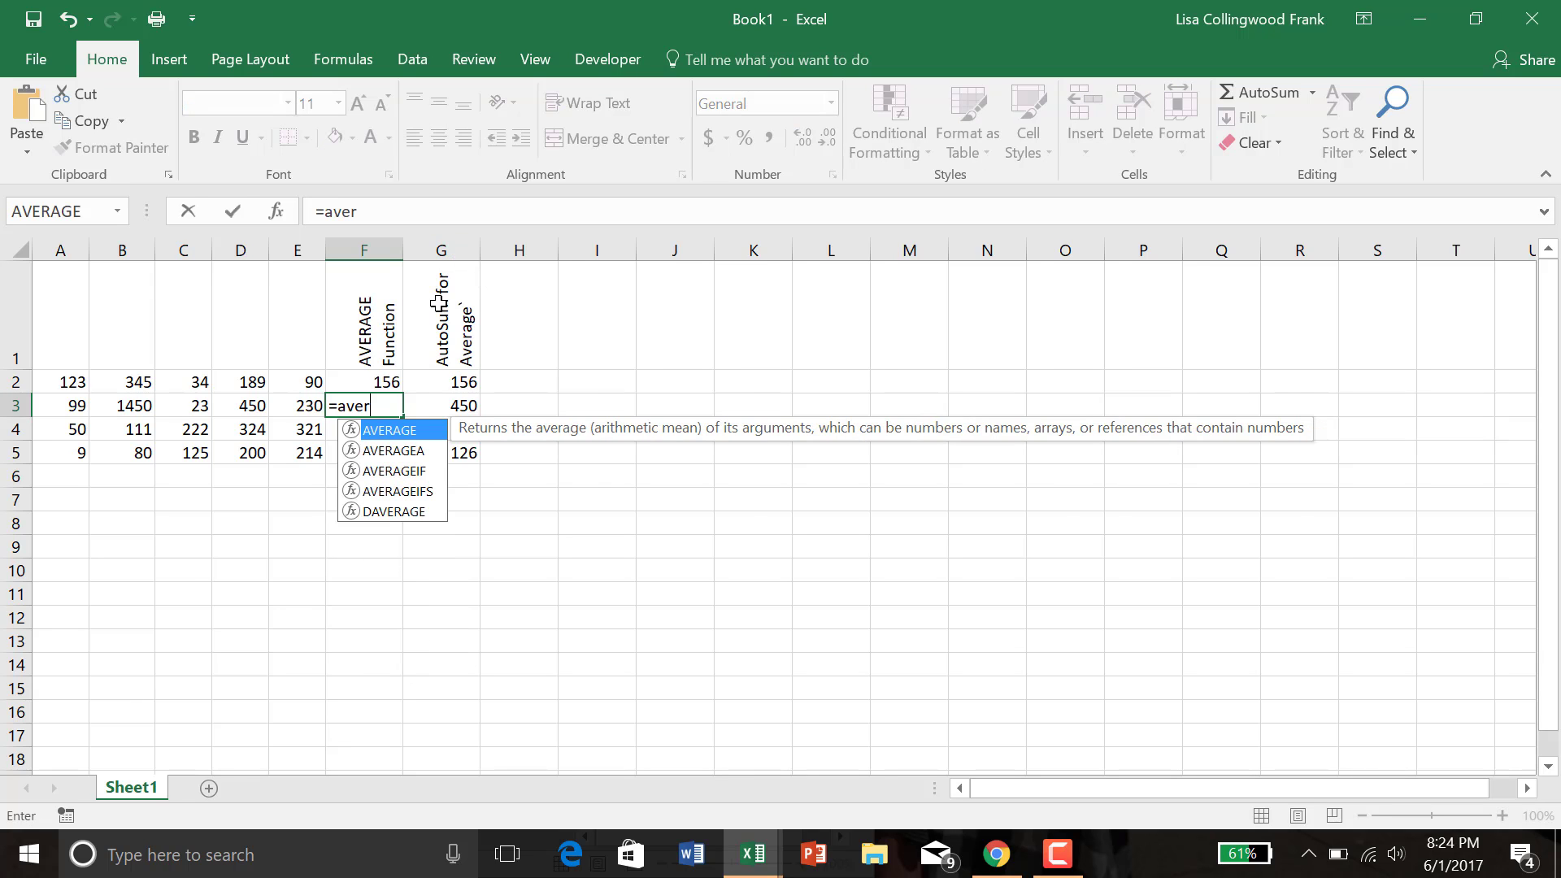
{"action": "key", "text": "BackSpace"}
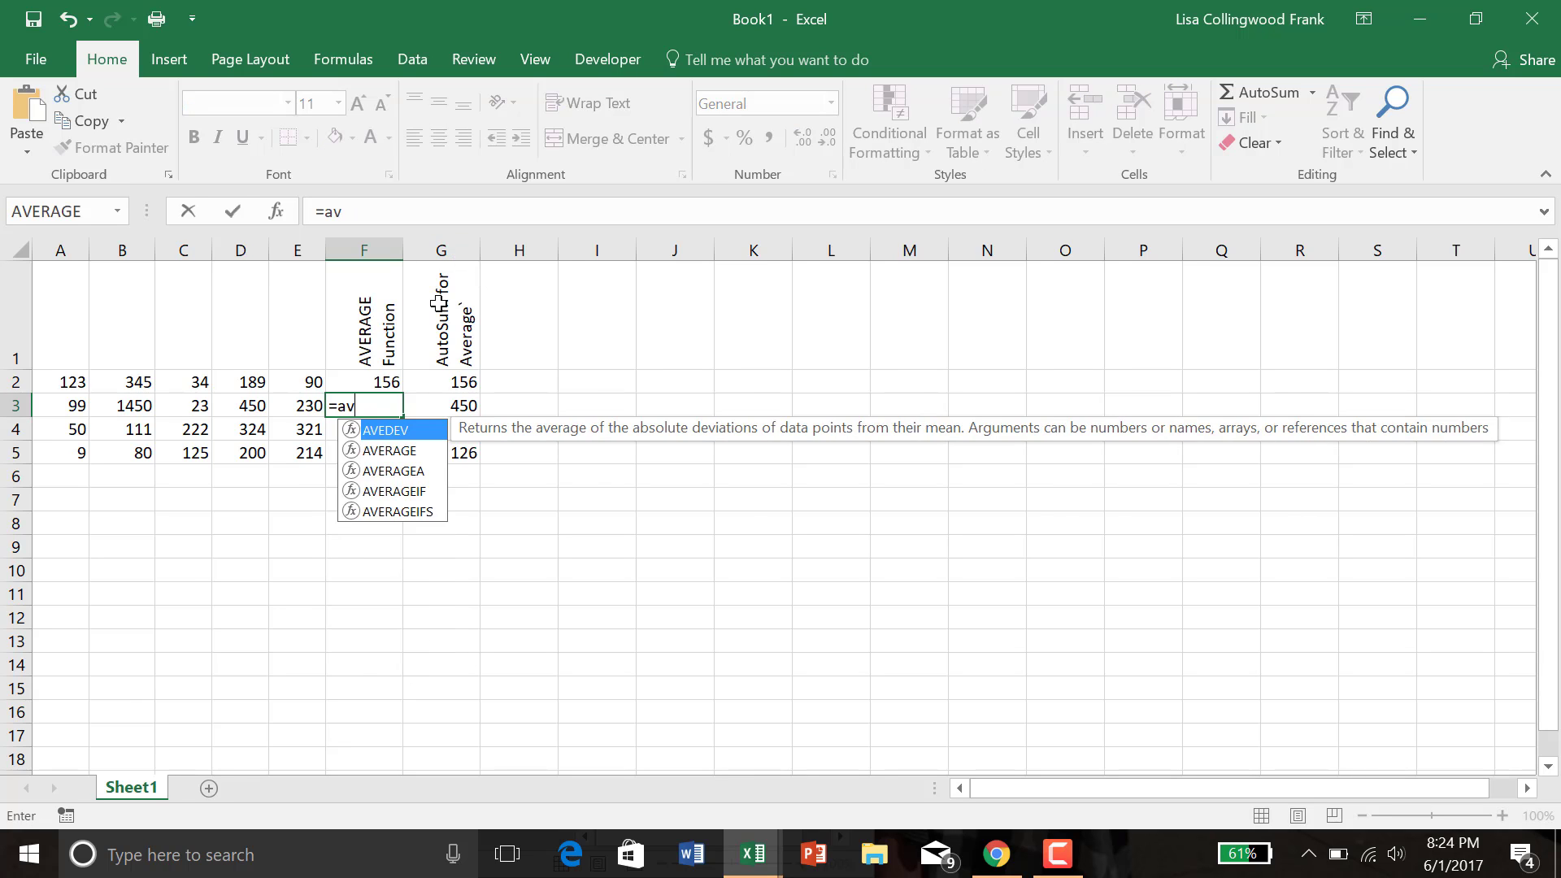
{"action": "key", "text": "Escape"}
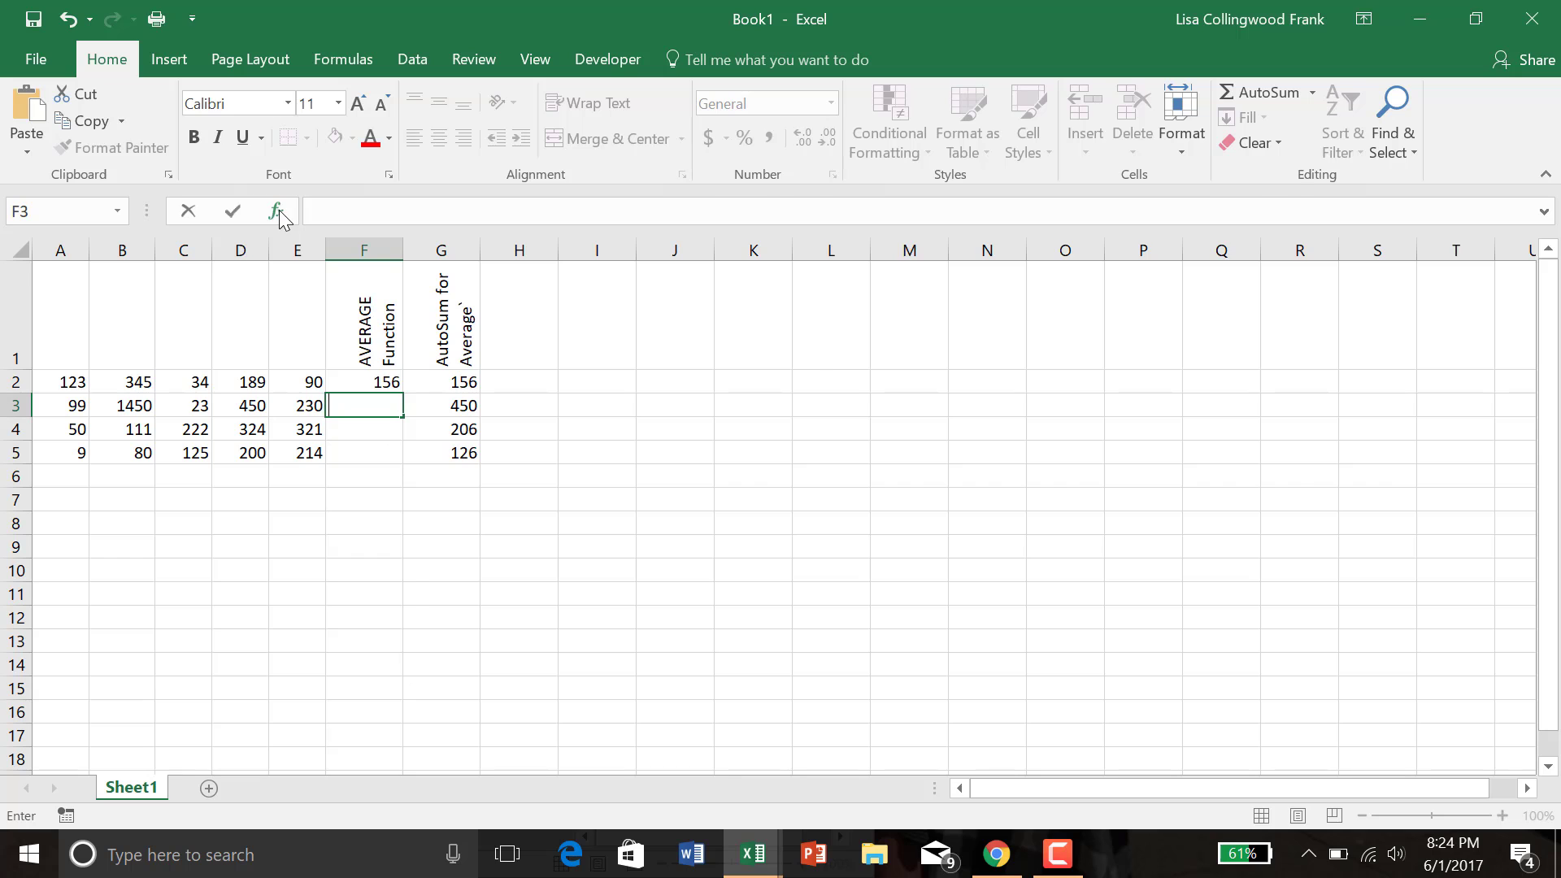
Step: Insert the AVERAGE function in F3 through Insert Function, with A3:E3 as its Number1 argument
{"action": "left_click", "coordinate": [278, 213]}
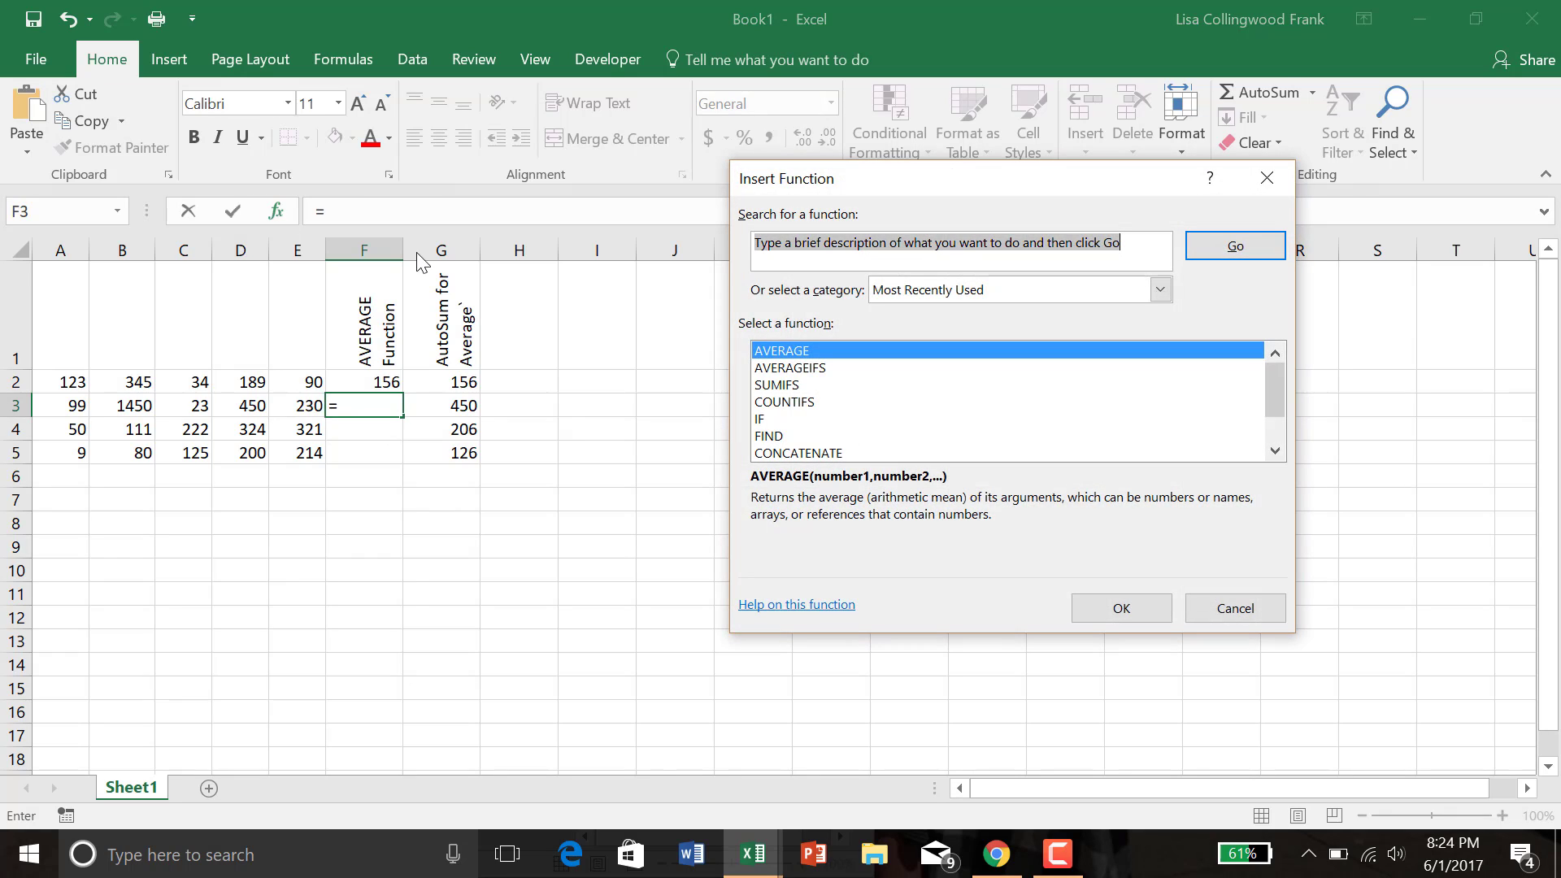
{"action": "double_click", "coordinate": [807, 348]}
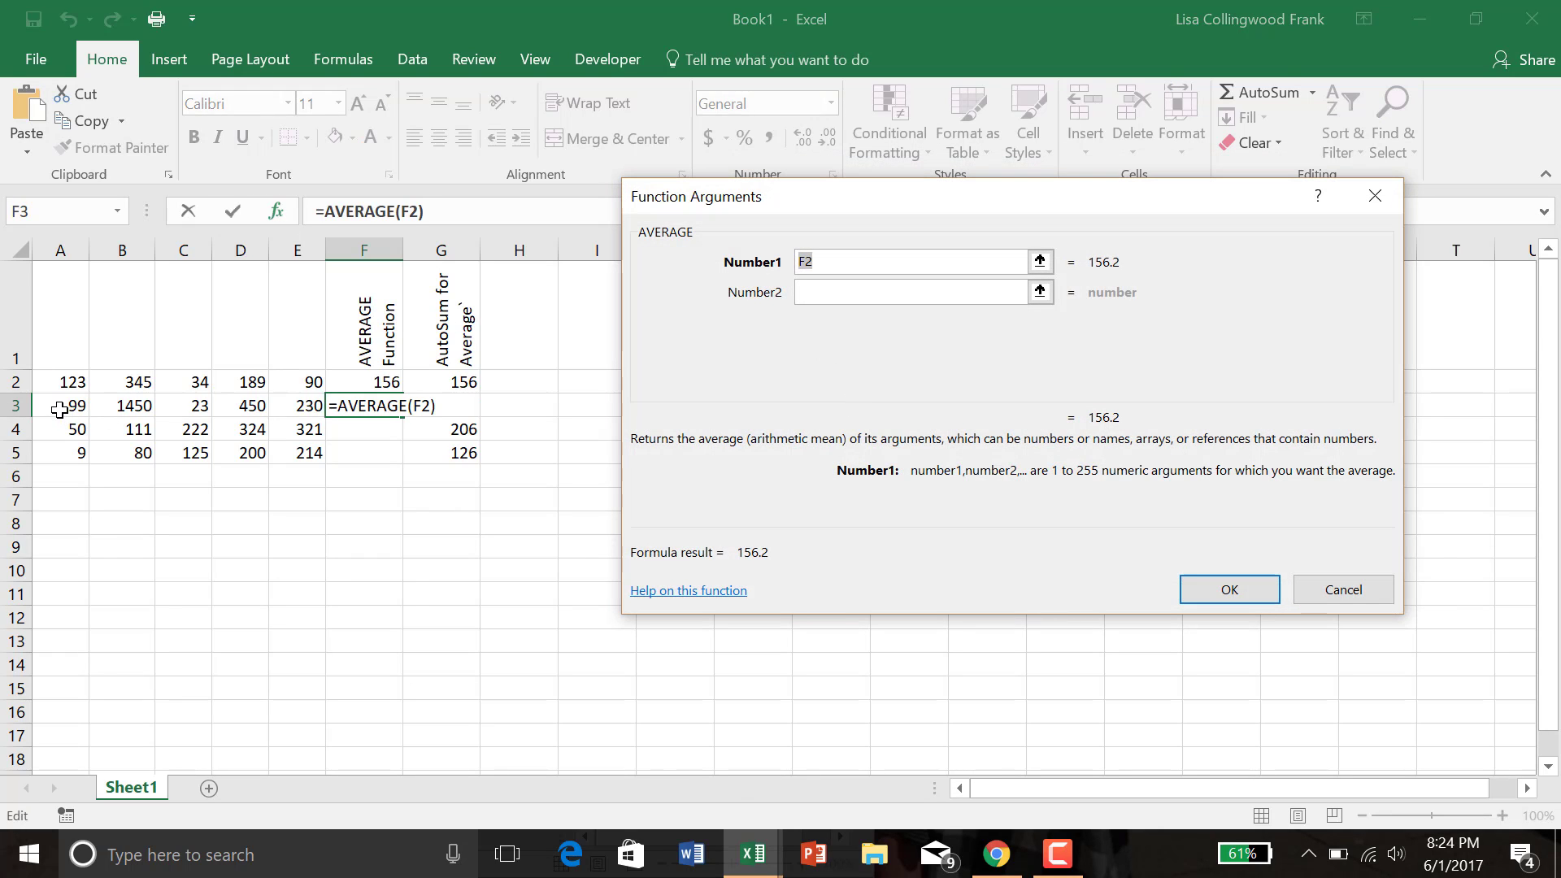
{"action": "left_click_drag", "start_coordinate": [60, 409], "coordinate": [283, 416]}
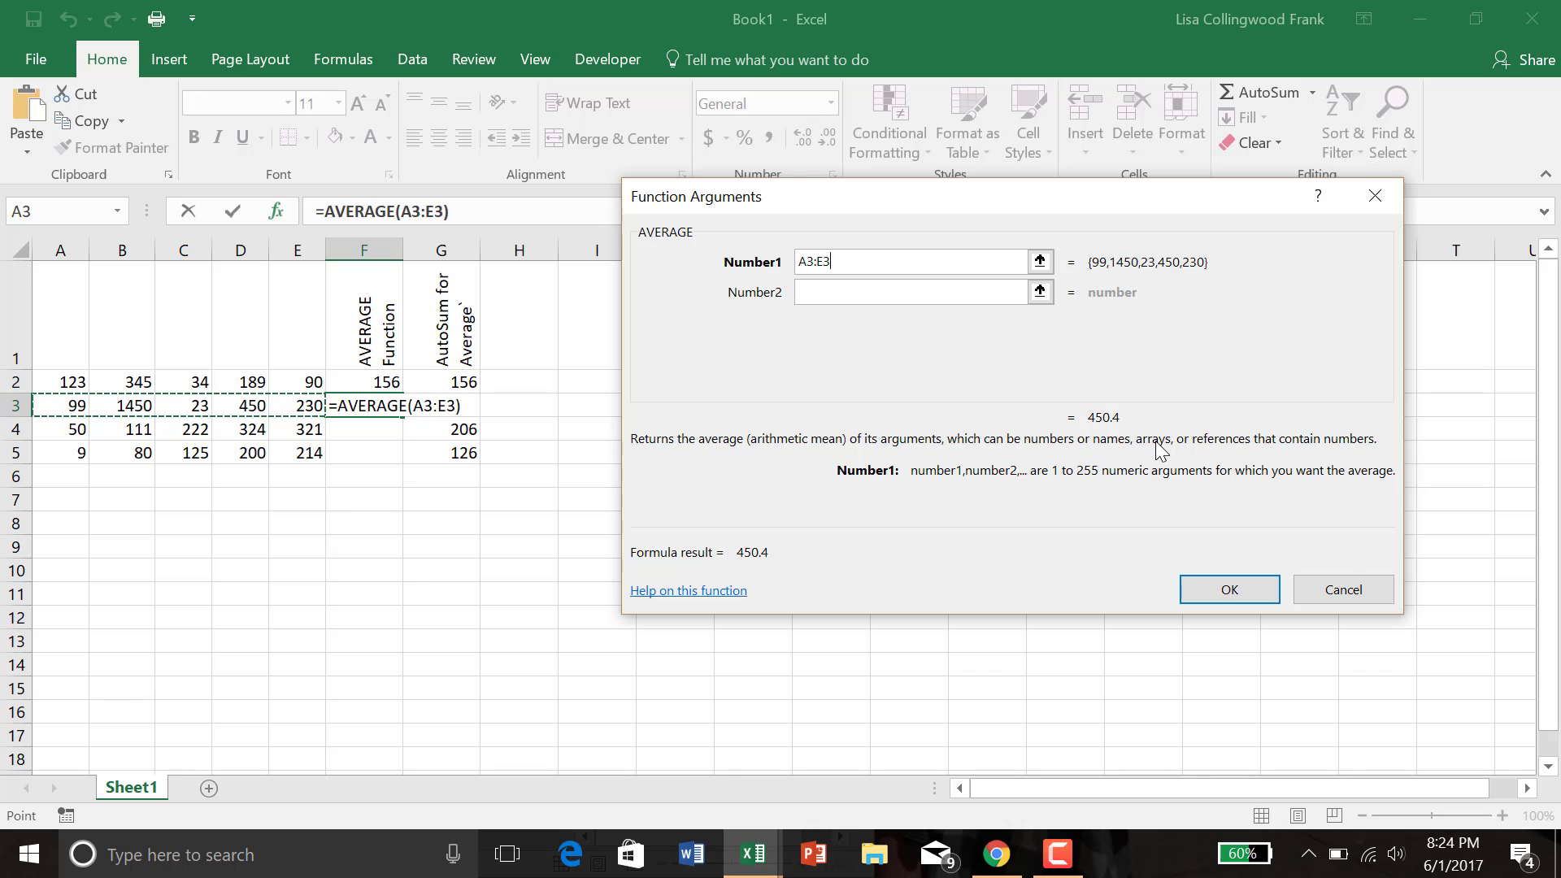
{"action": "left_click", "coordinate": [1226, 587]}
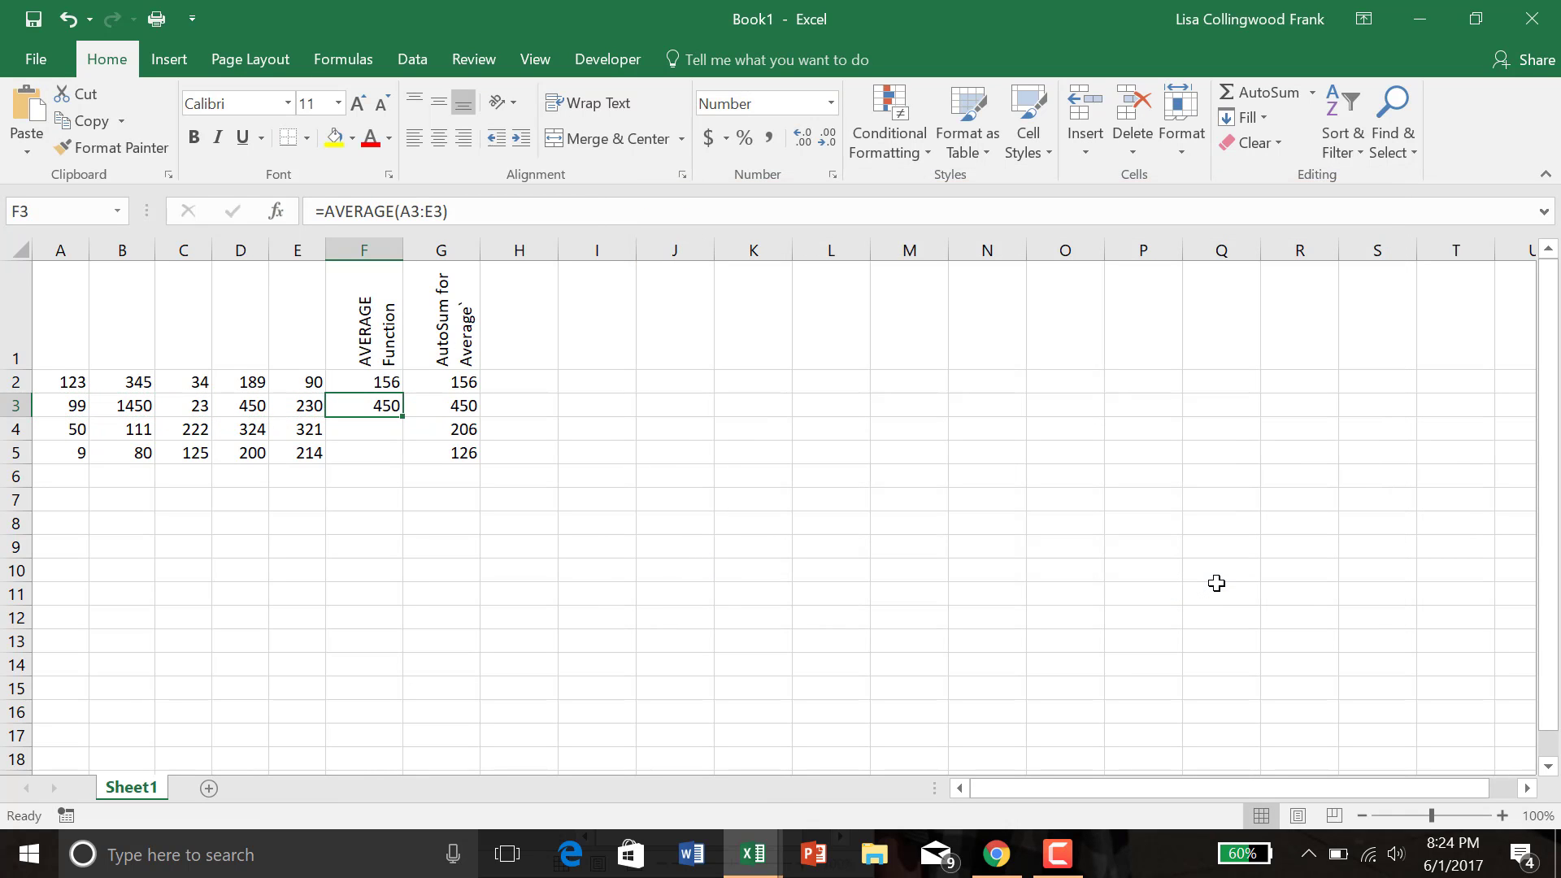